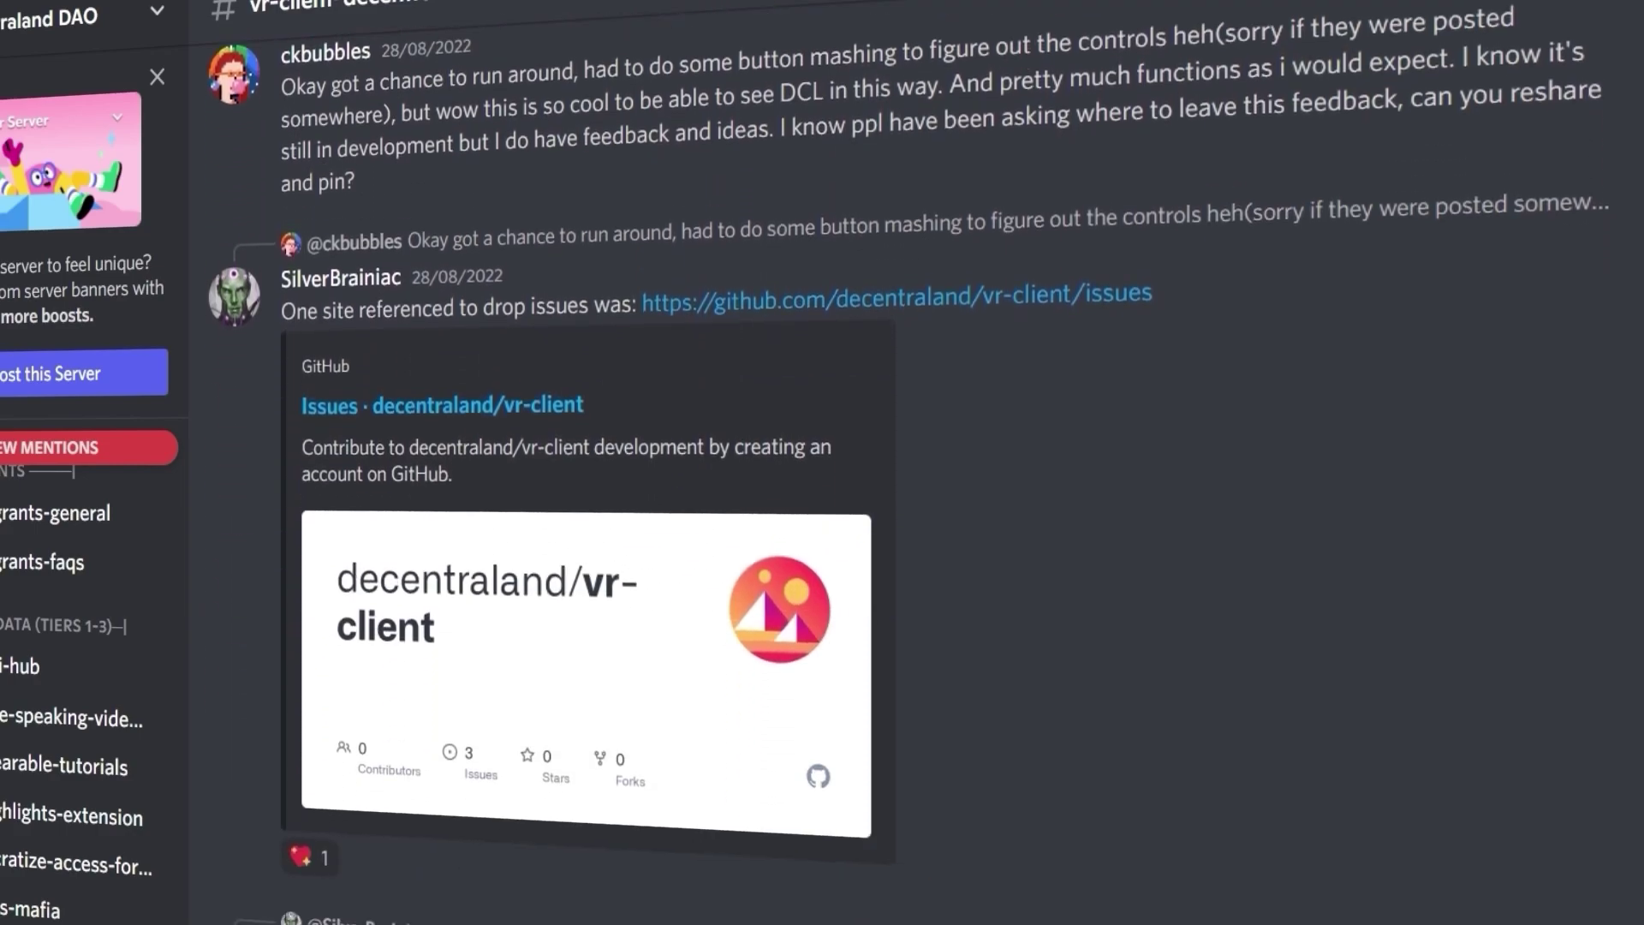
- Go to developer.oculus.com and log in with the linked Facebook account
scroll(917, 462, "down", 15)
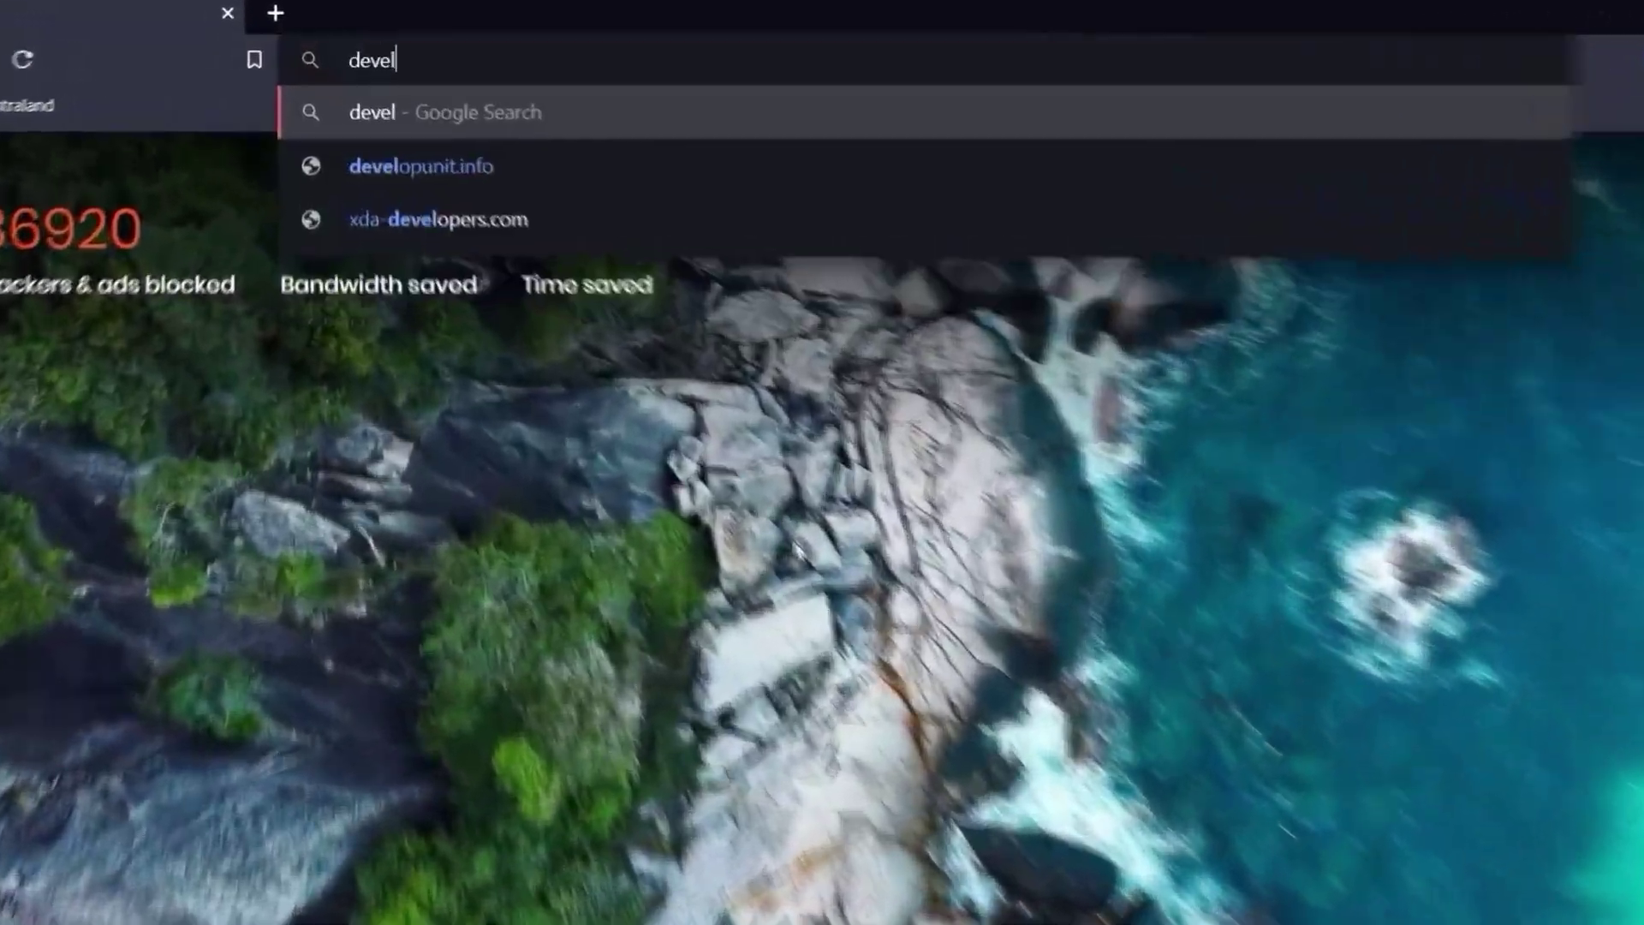
type("oper.oculus.com")
key("Return")
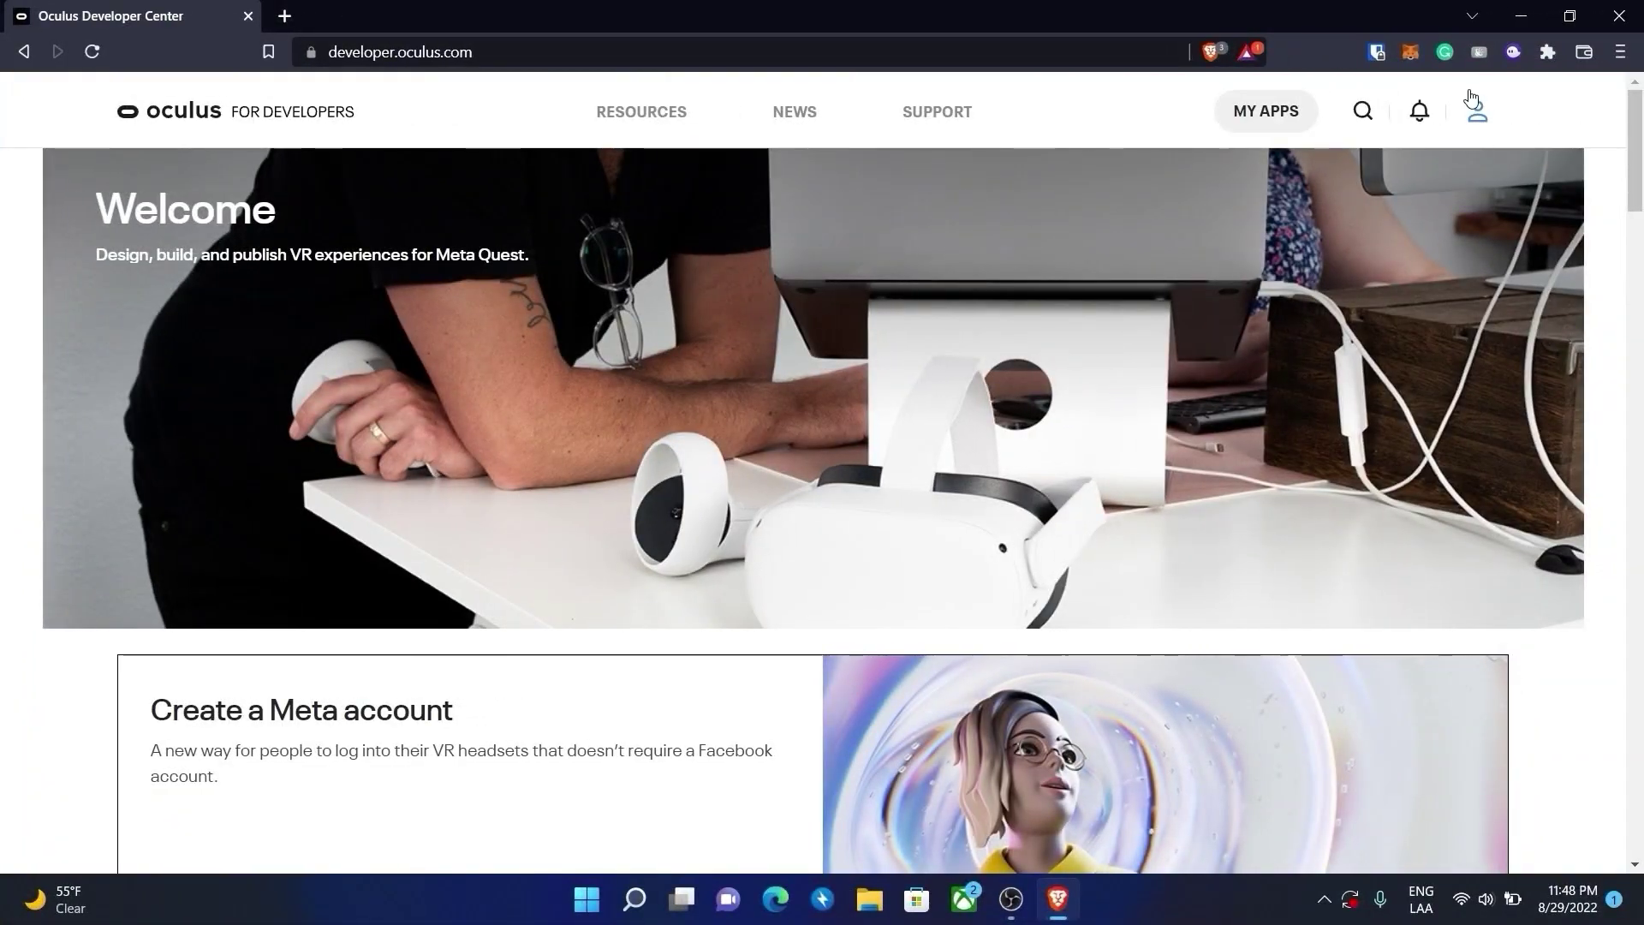
mouse_move(1479, 106)
left_click(1357, 189)
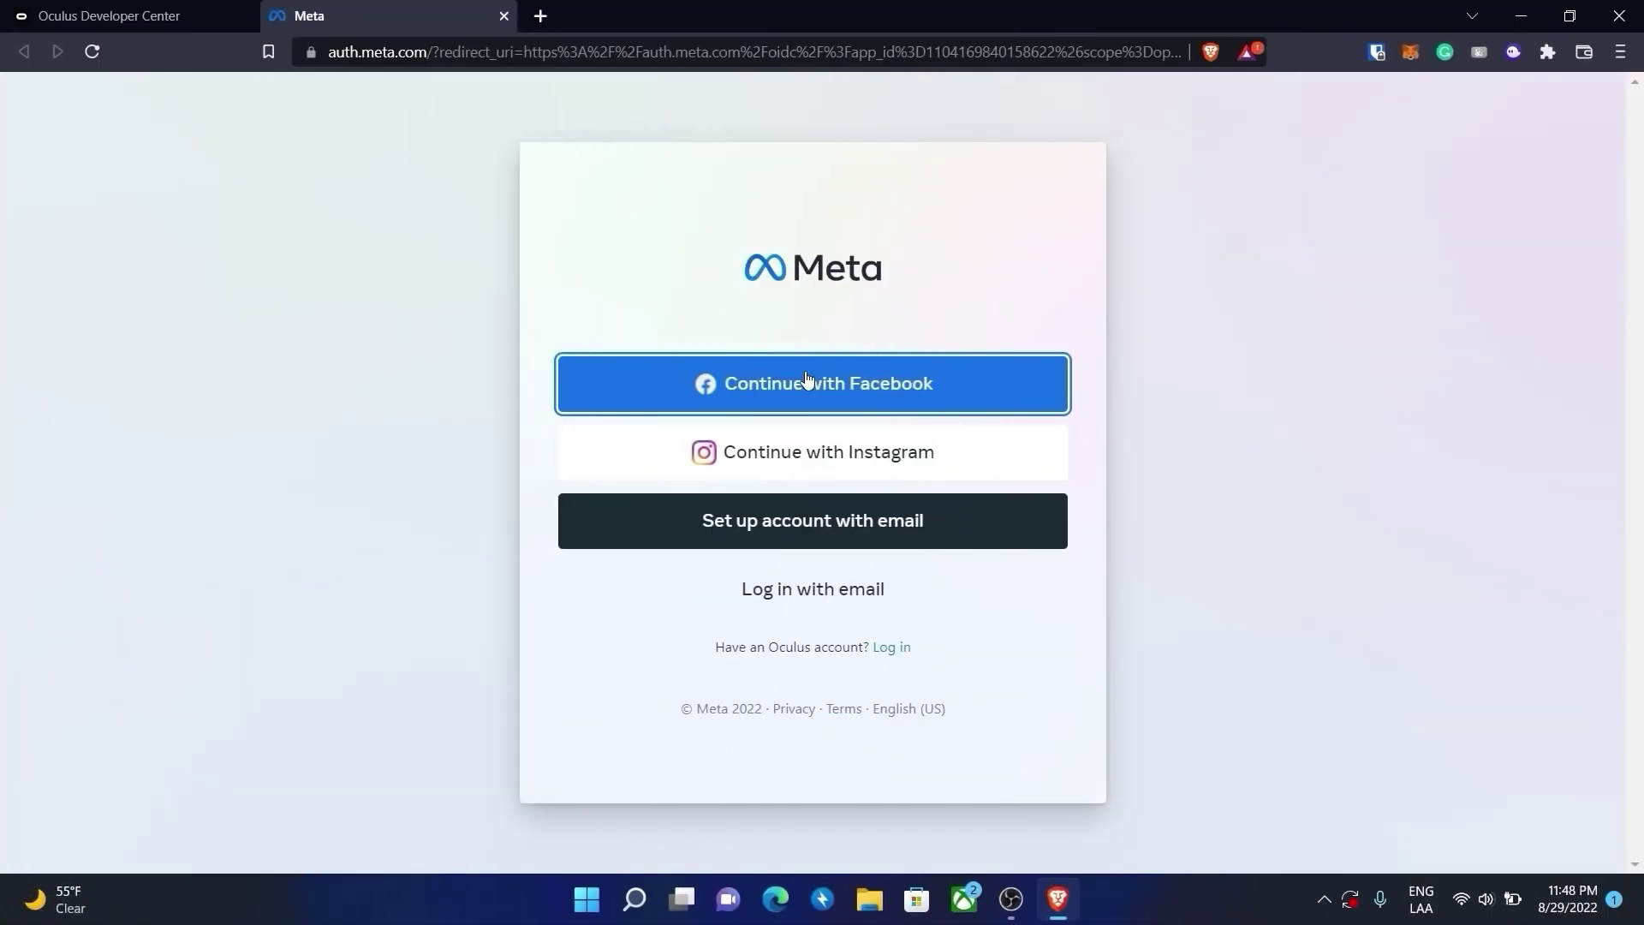
left_click(774, 382)
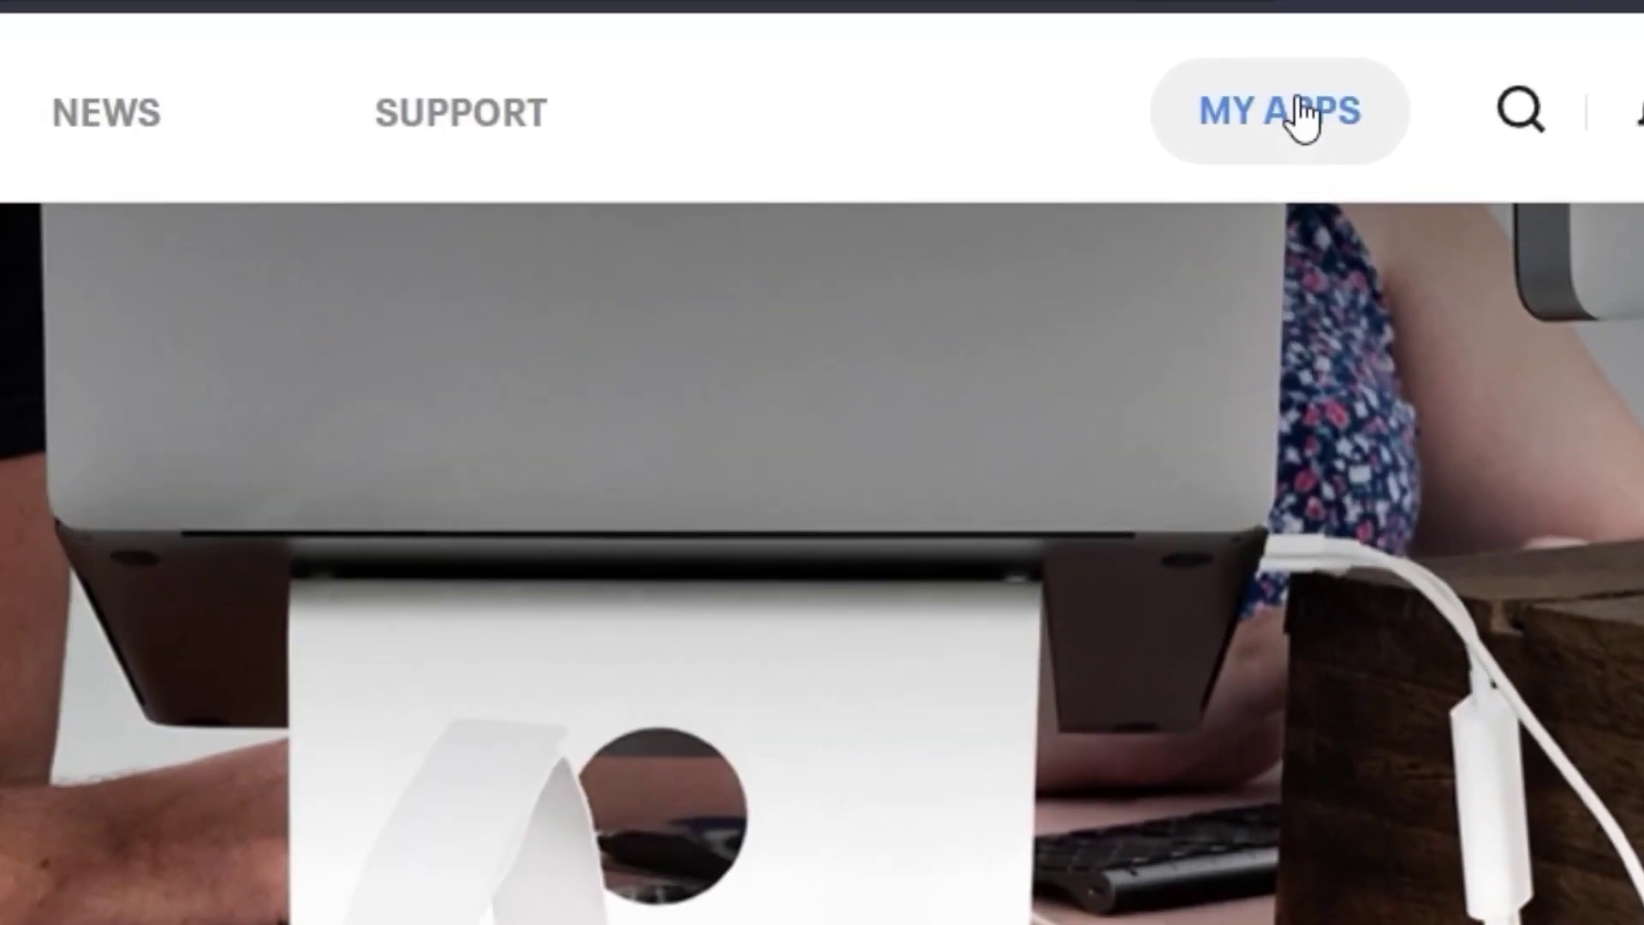
- From MY APPS verification, add a mobile number and submit it for confirmation
left_click(1300, 116)
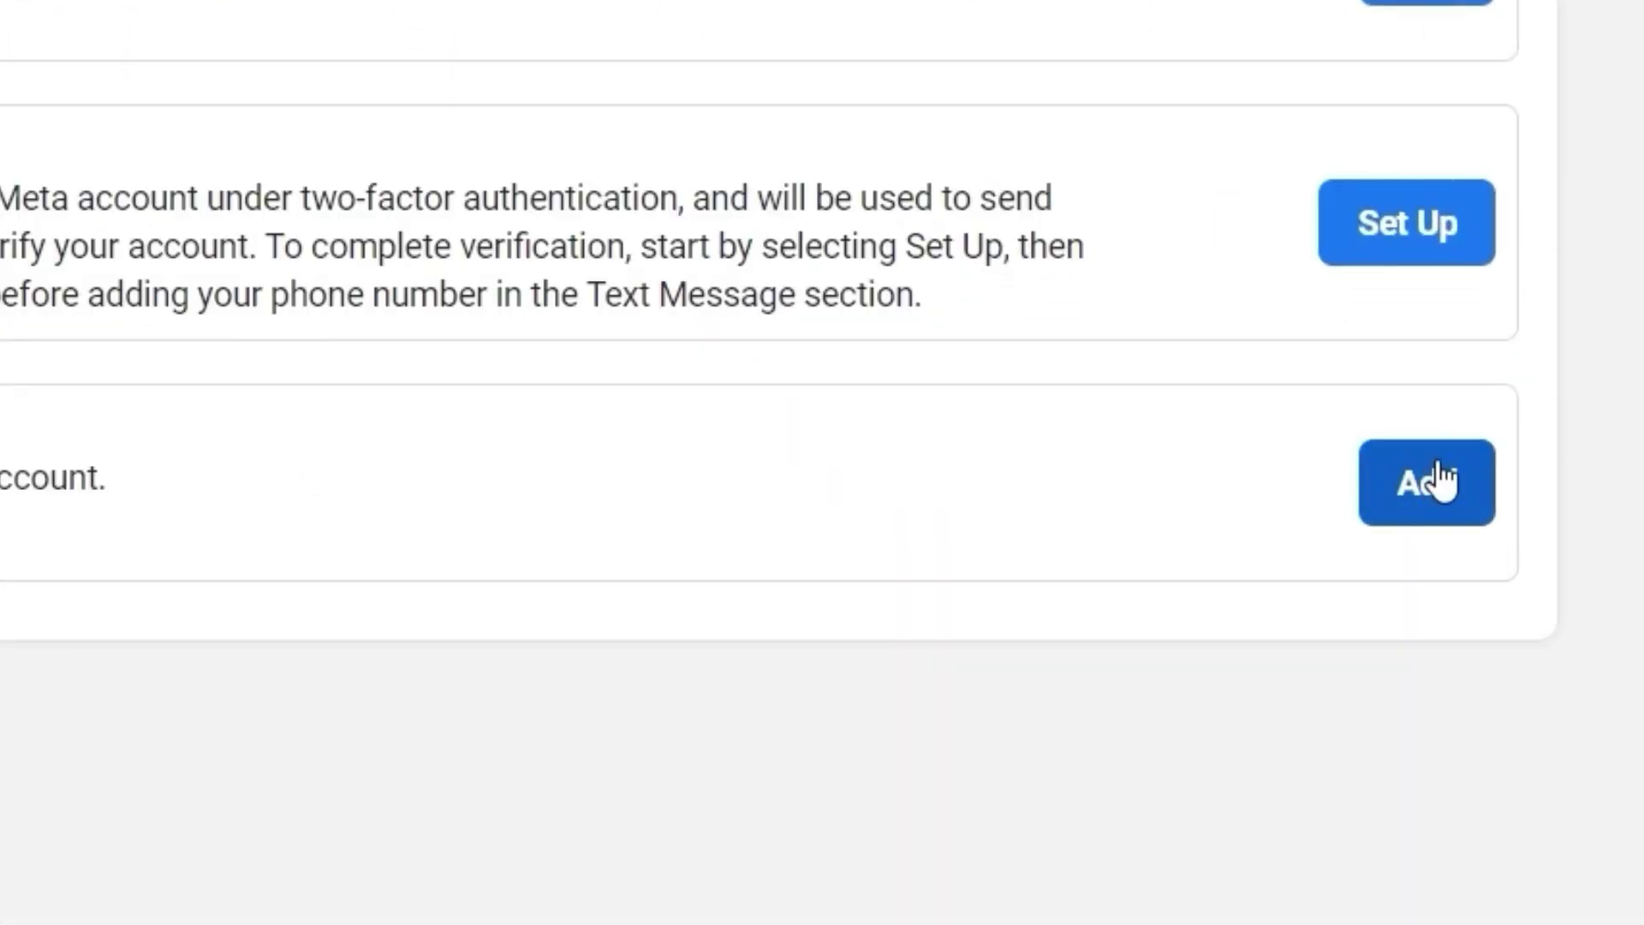
left_click(1441, 479)
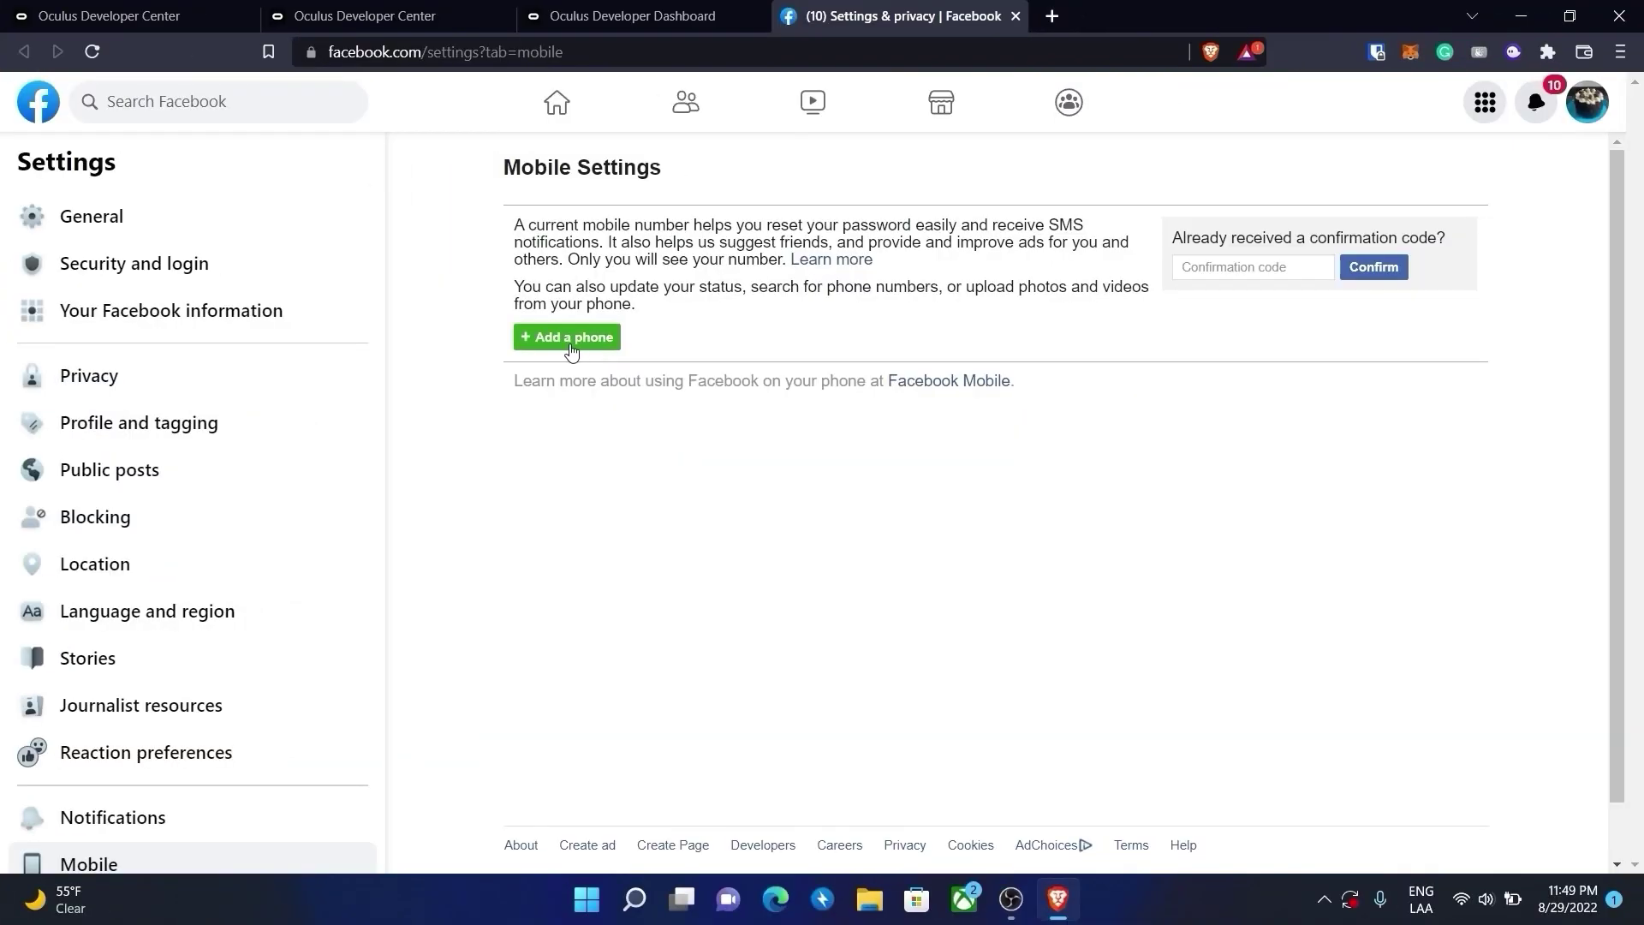
left_click(560, 338)
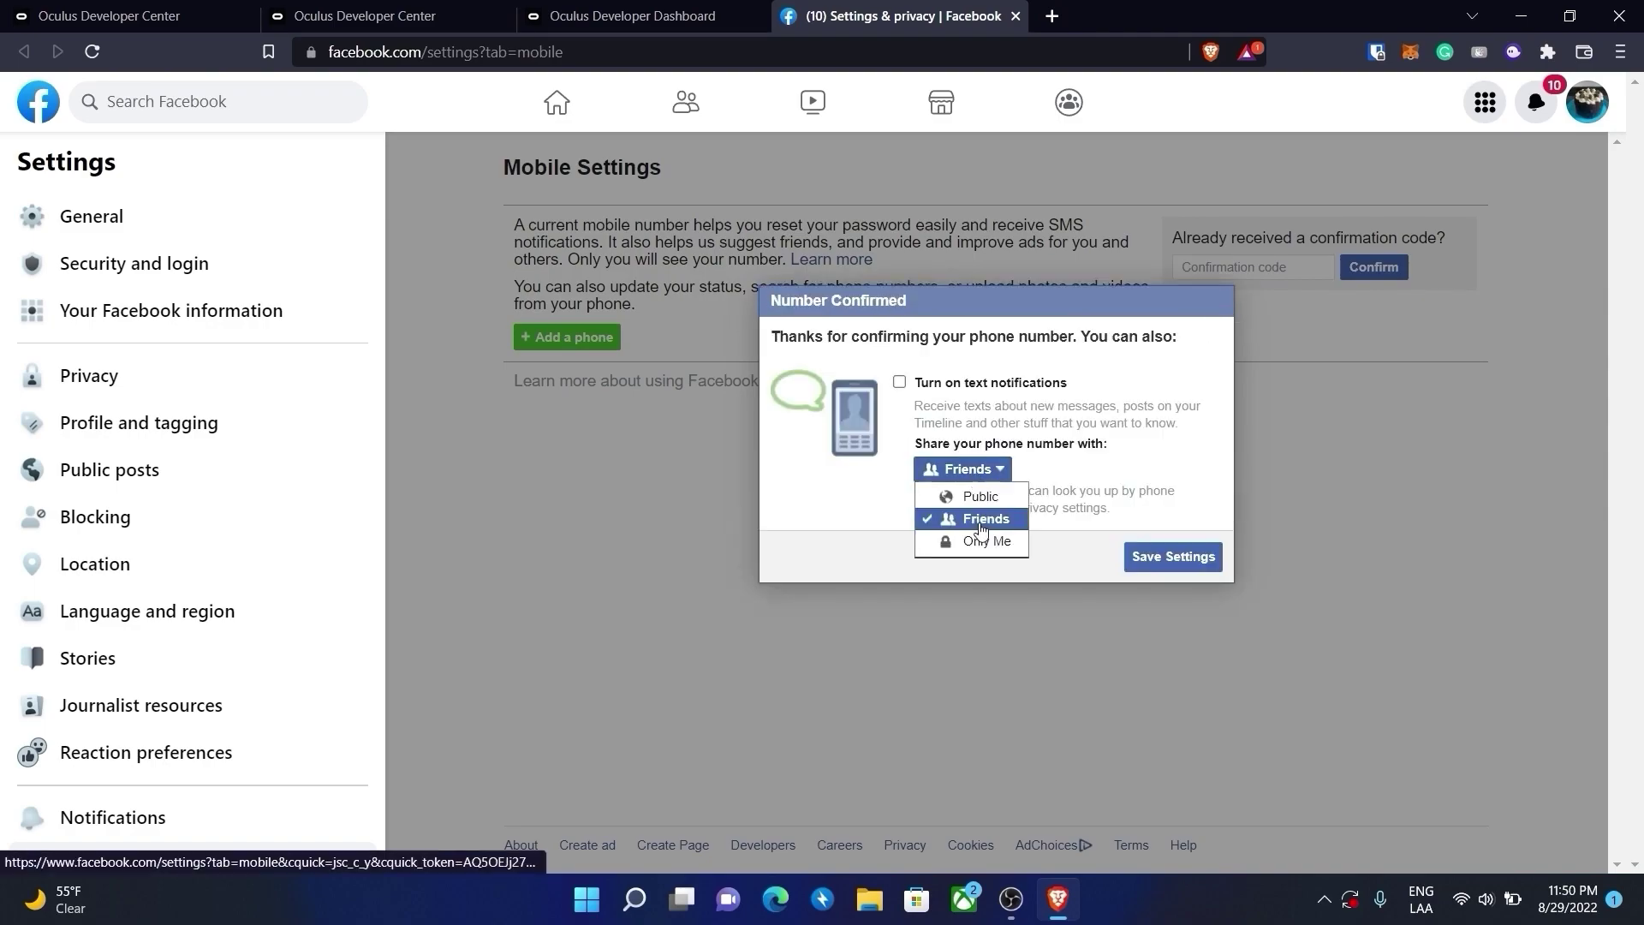
left_click(1167, 552)
- Save the mobile number, then create the organization 'Tobik', accepting the terms
left_click(596, 10)
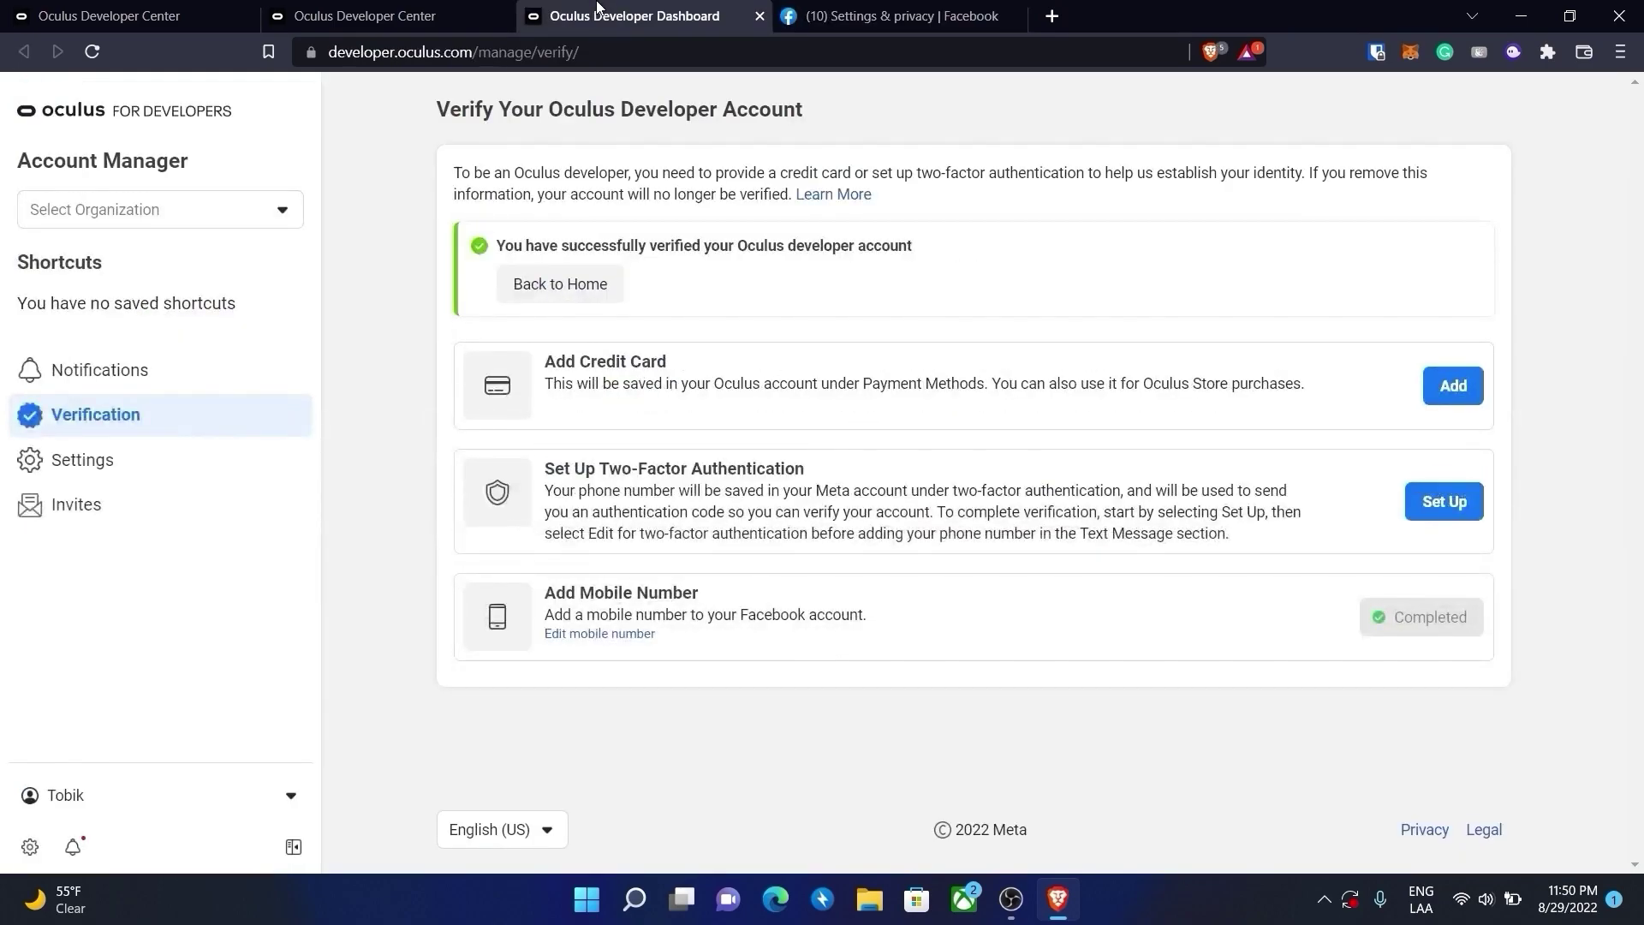
left_click(585, 296)
left_click(630, 267)
type("T")
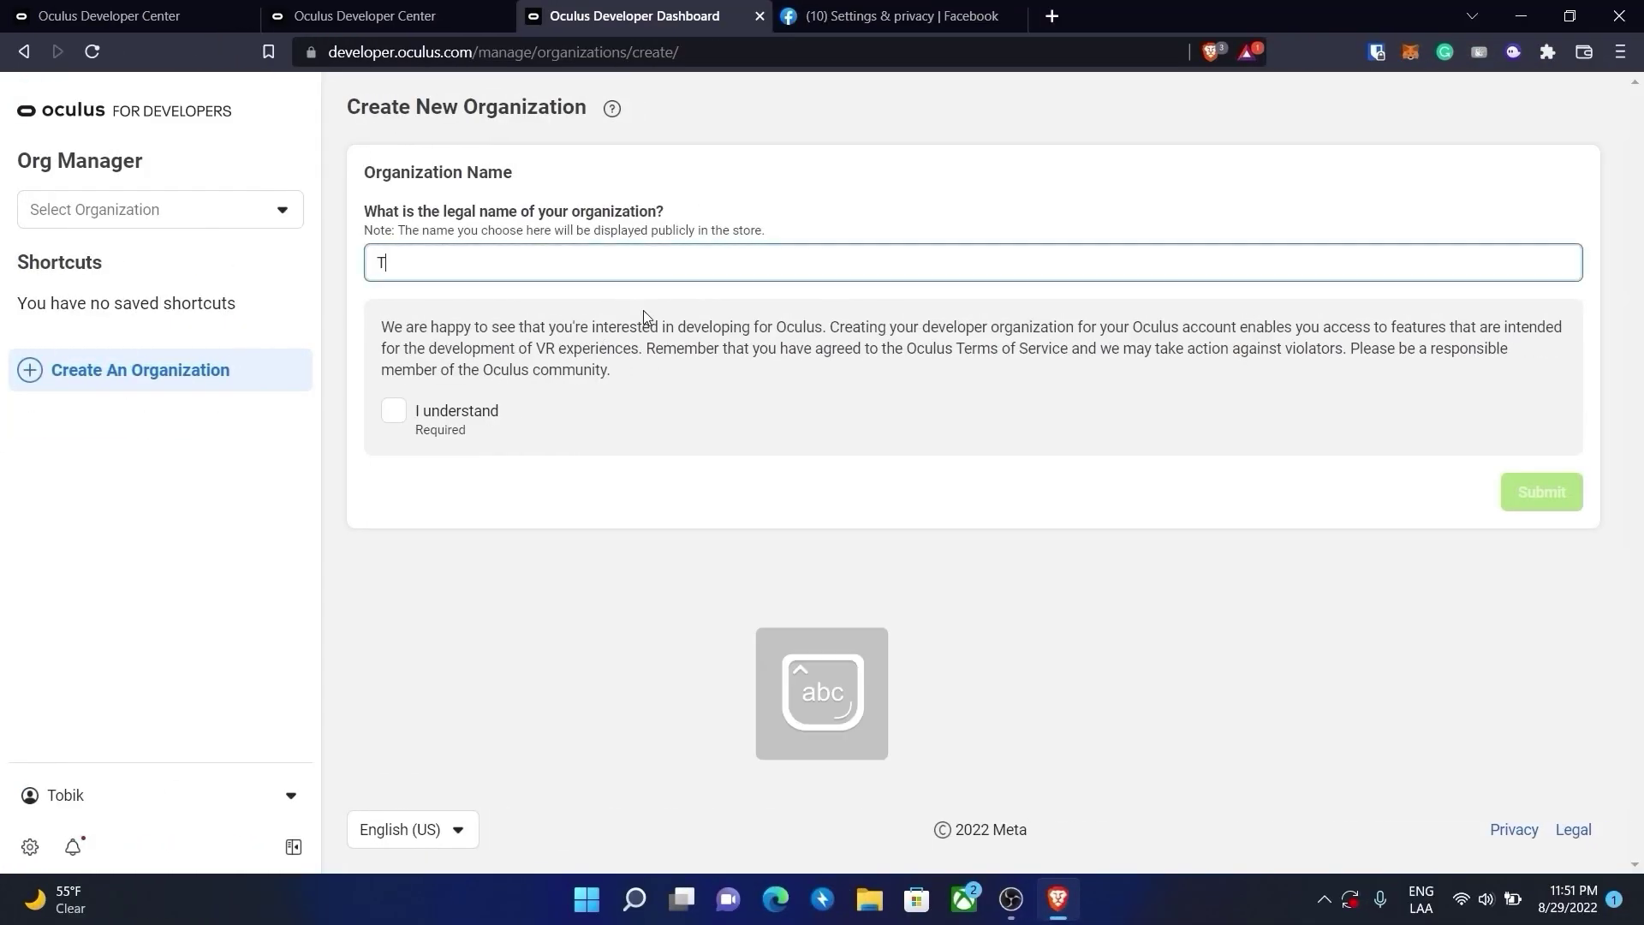
type("obik")
left_click(895, 180)
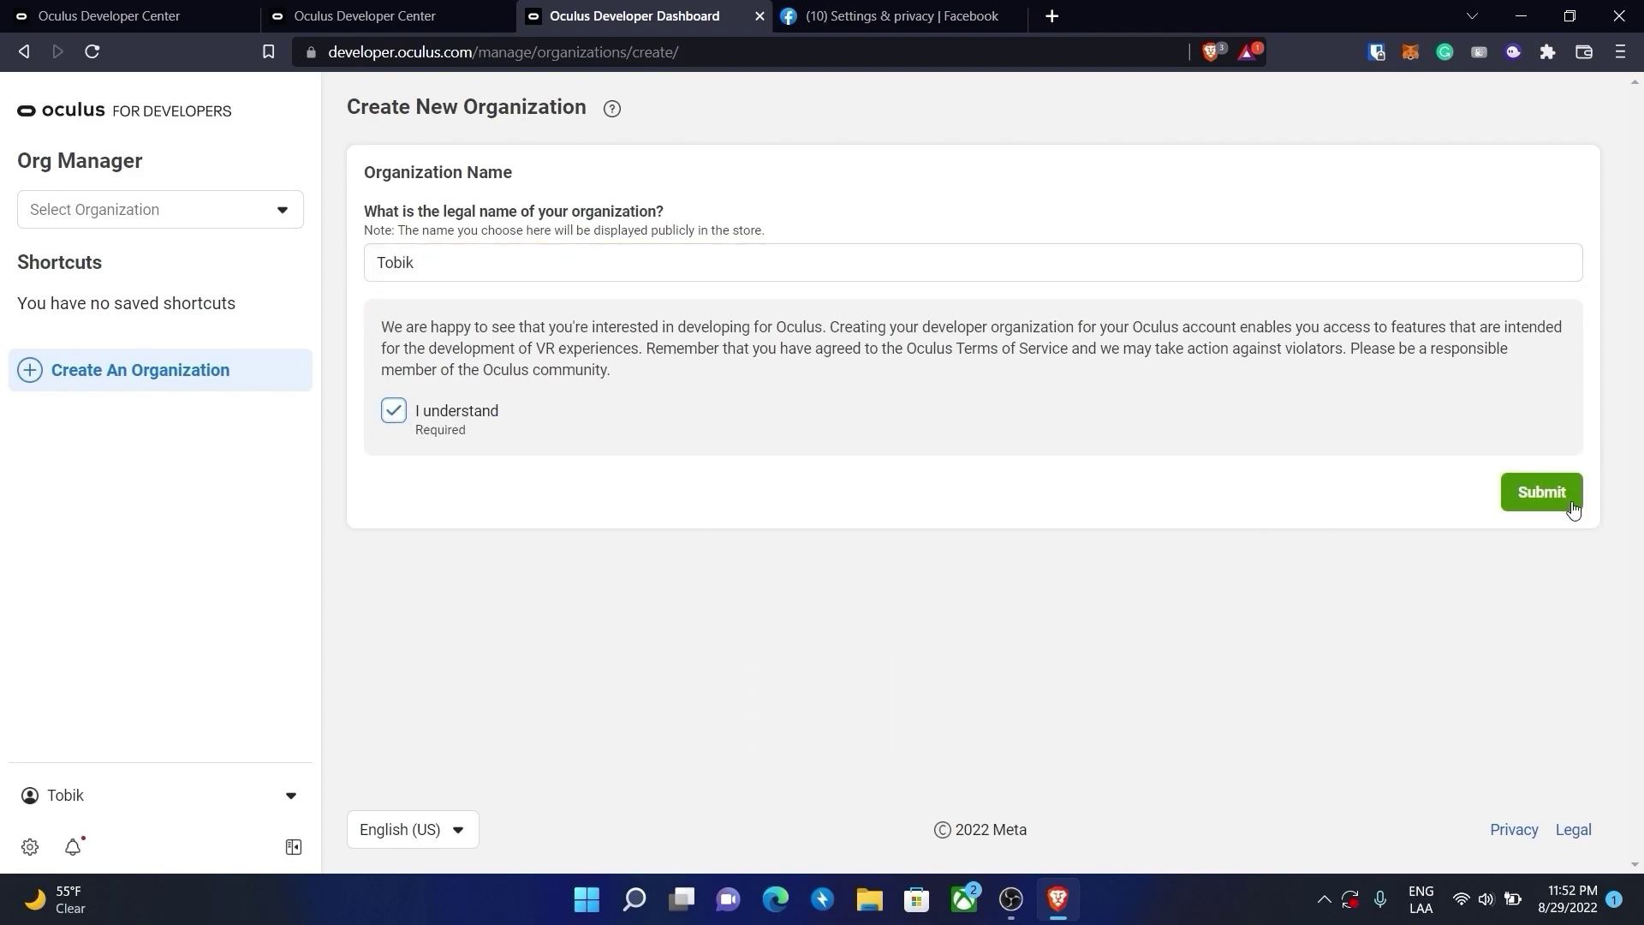
left_click(1572, 509)
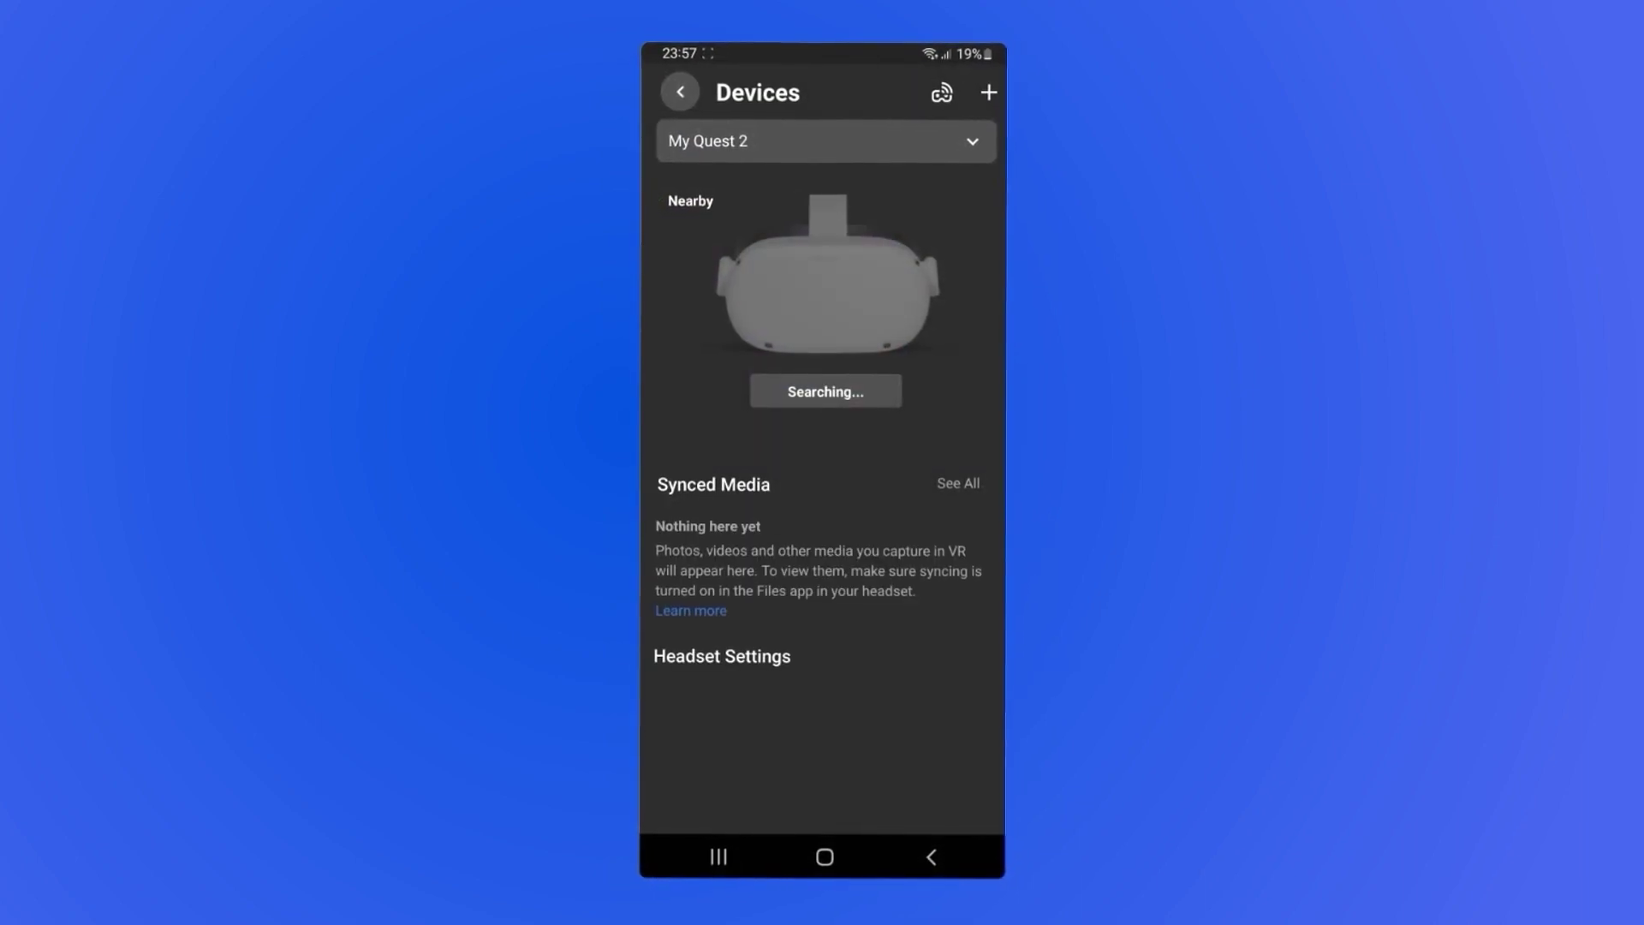
- Scroll the Quest 2 headset settings and open Developer Mode
left_click_drag(855, 635, 892, 460)
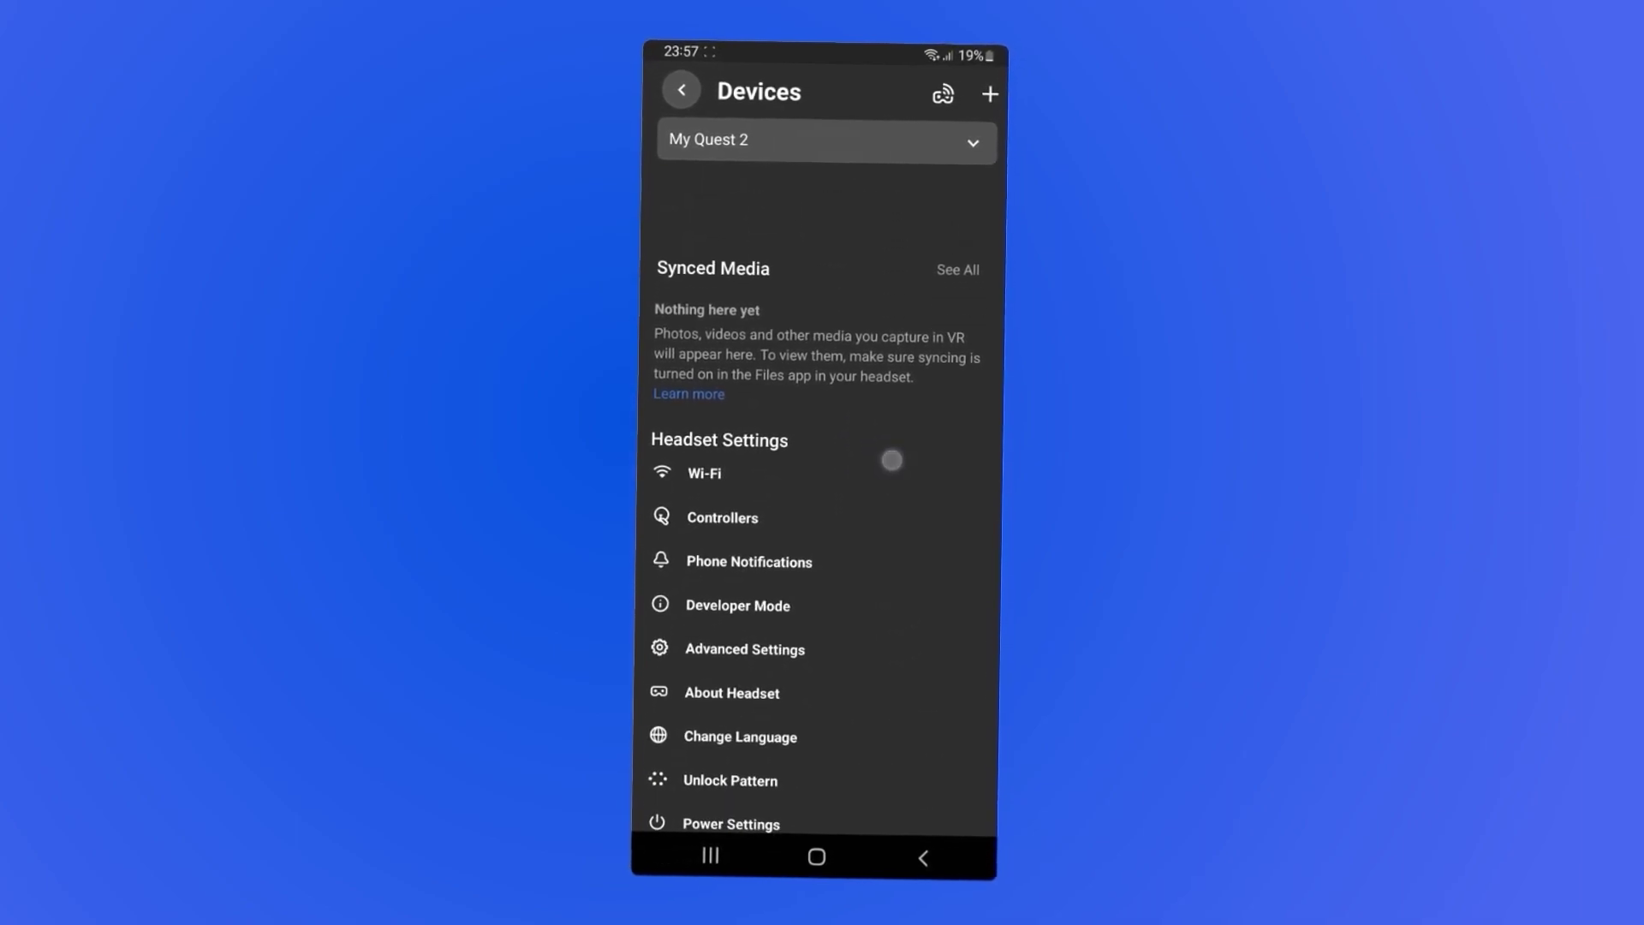
left_click(766, 612)
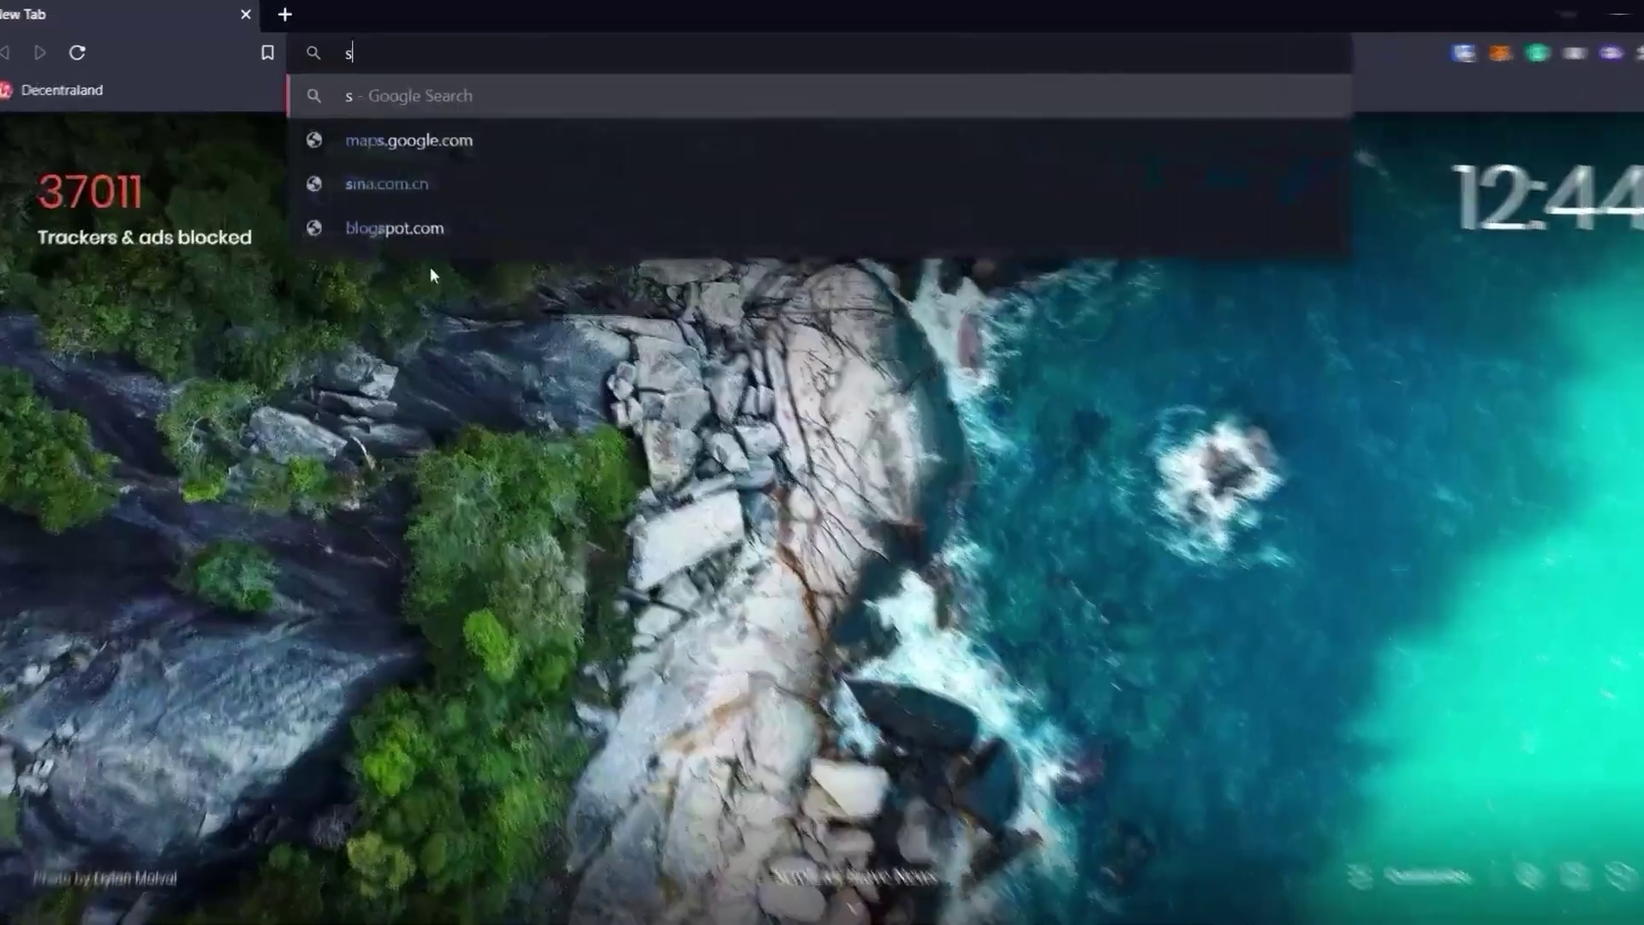
- Download the SideQuest Easy Installer for Windows 10 x64 from sidequestvr.com and run it
type("idequestvr.co")
key("Return")
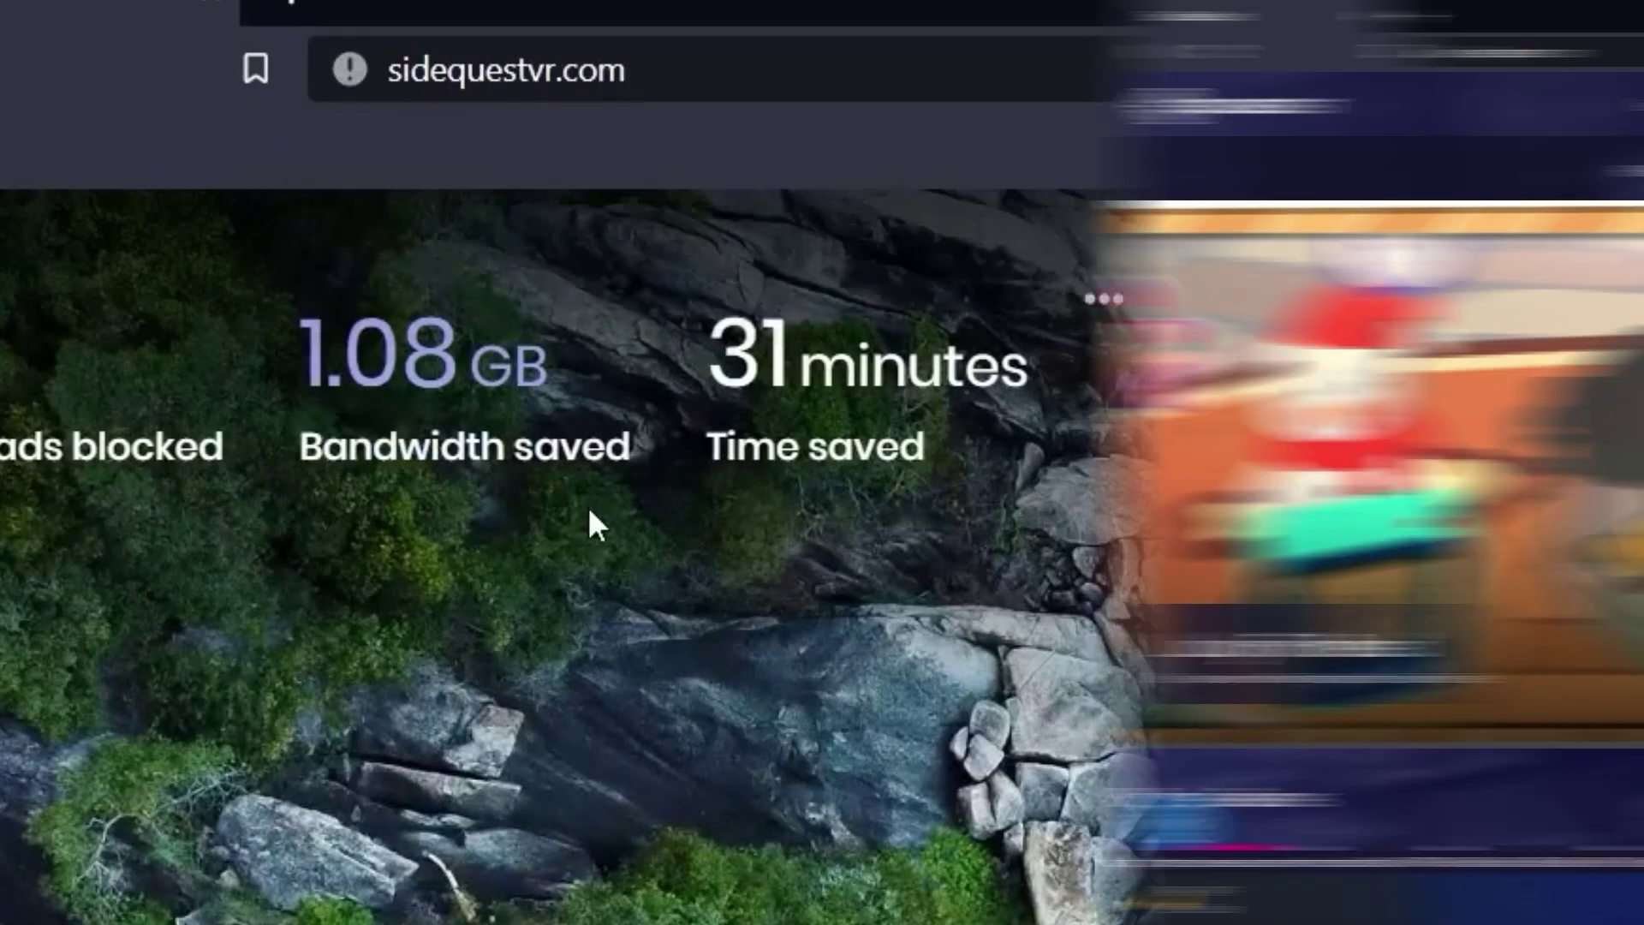
left_click(959, 169)
scroll(948, 317, "down", 5)
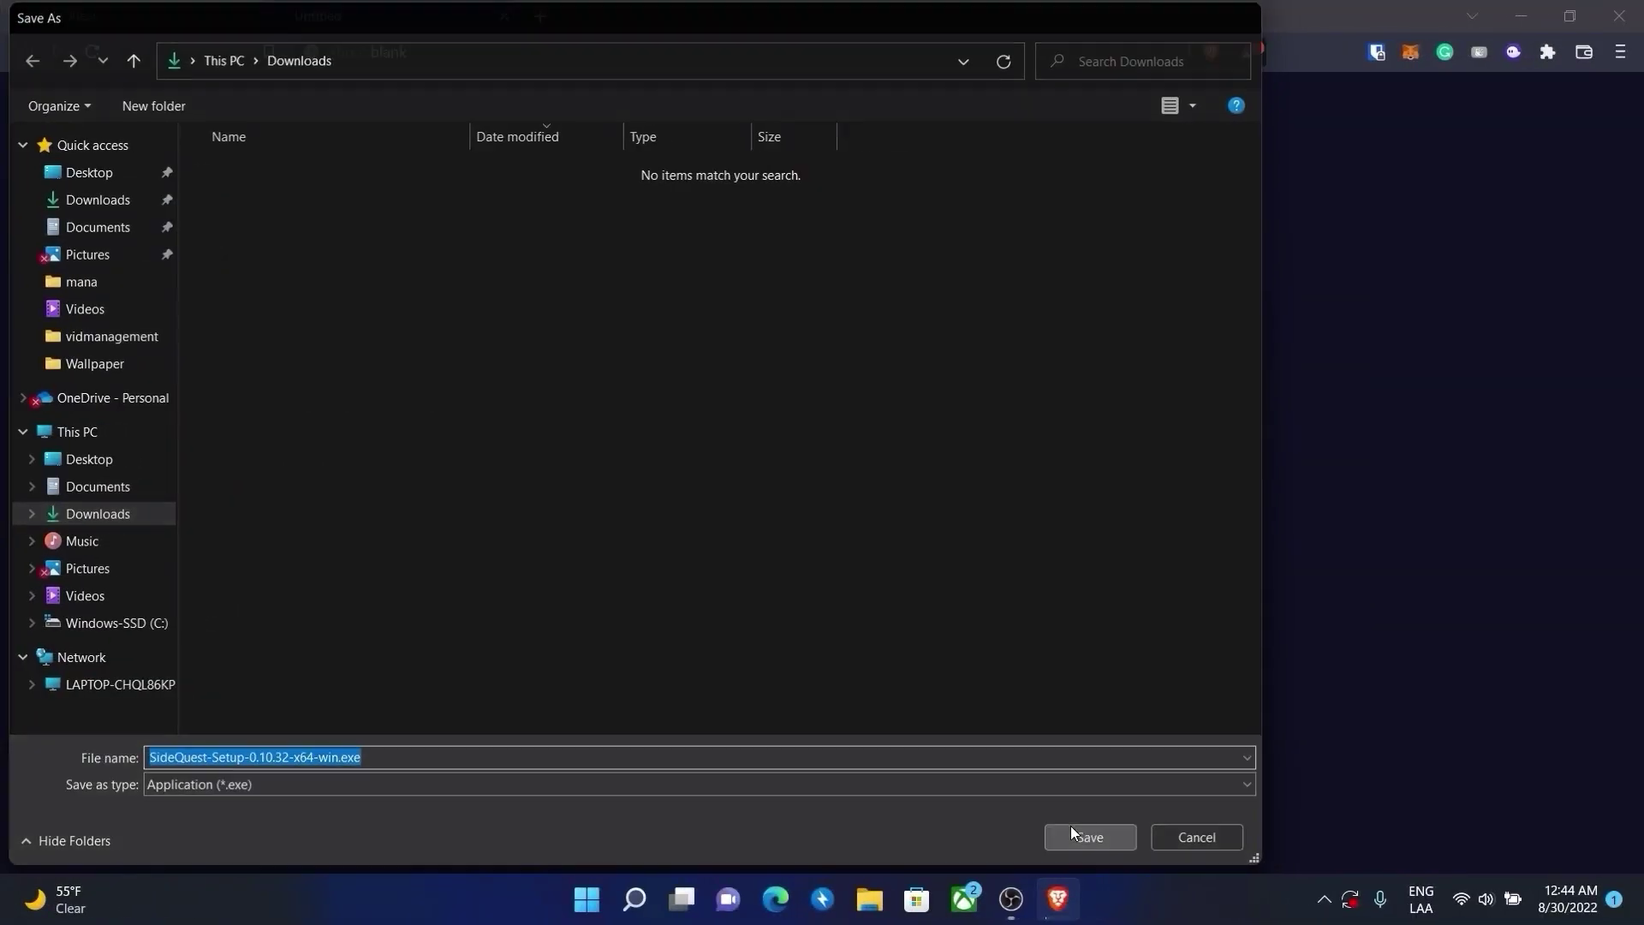
left_click(1070, 826)
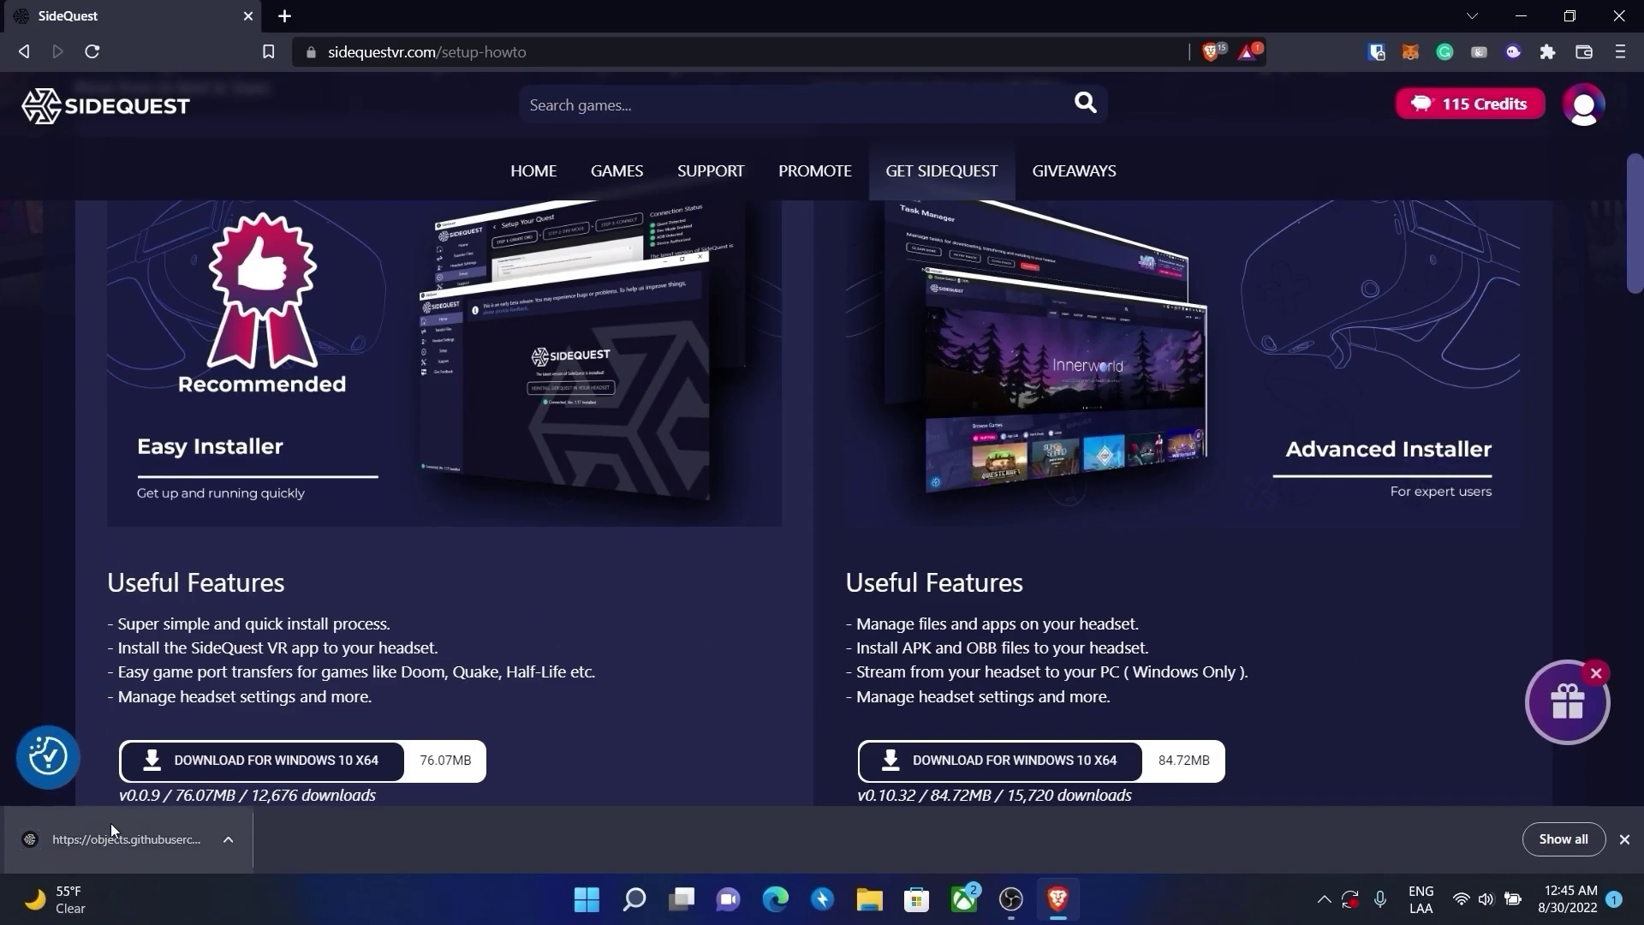
left_click(304, 792)
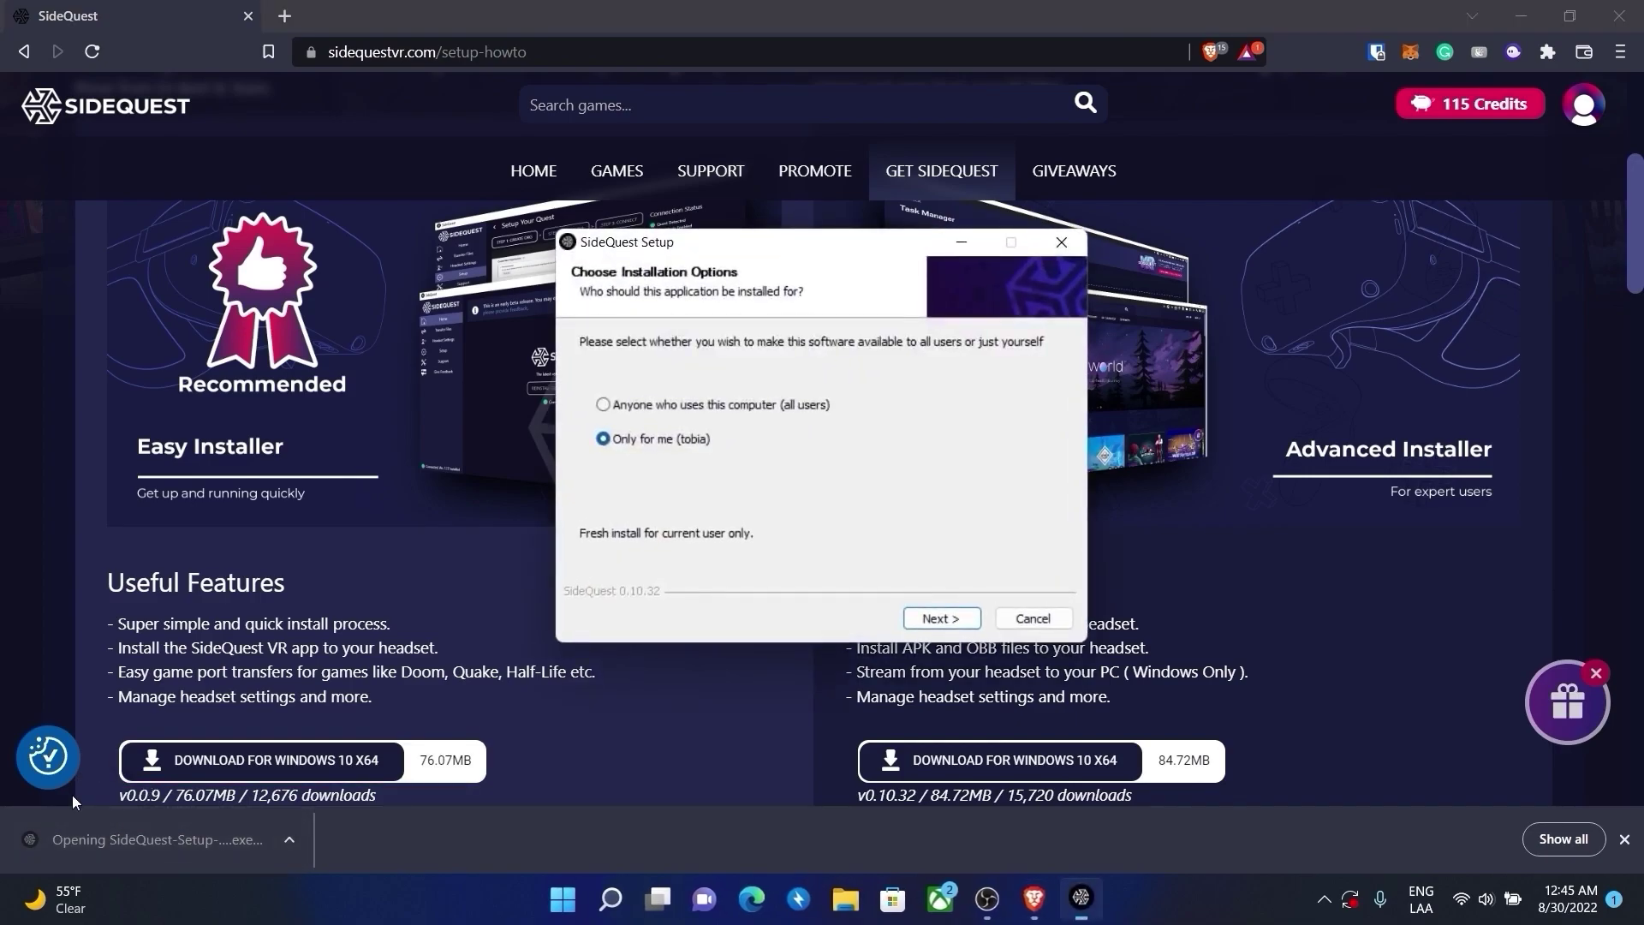
- Install SideQuest for the current user only and launch it on finishing
left_click(951, 617)
left_click(956, 618)
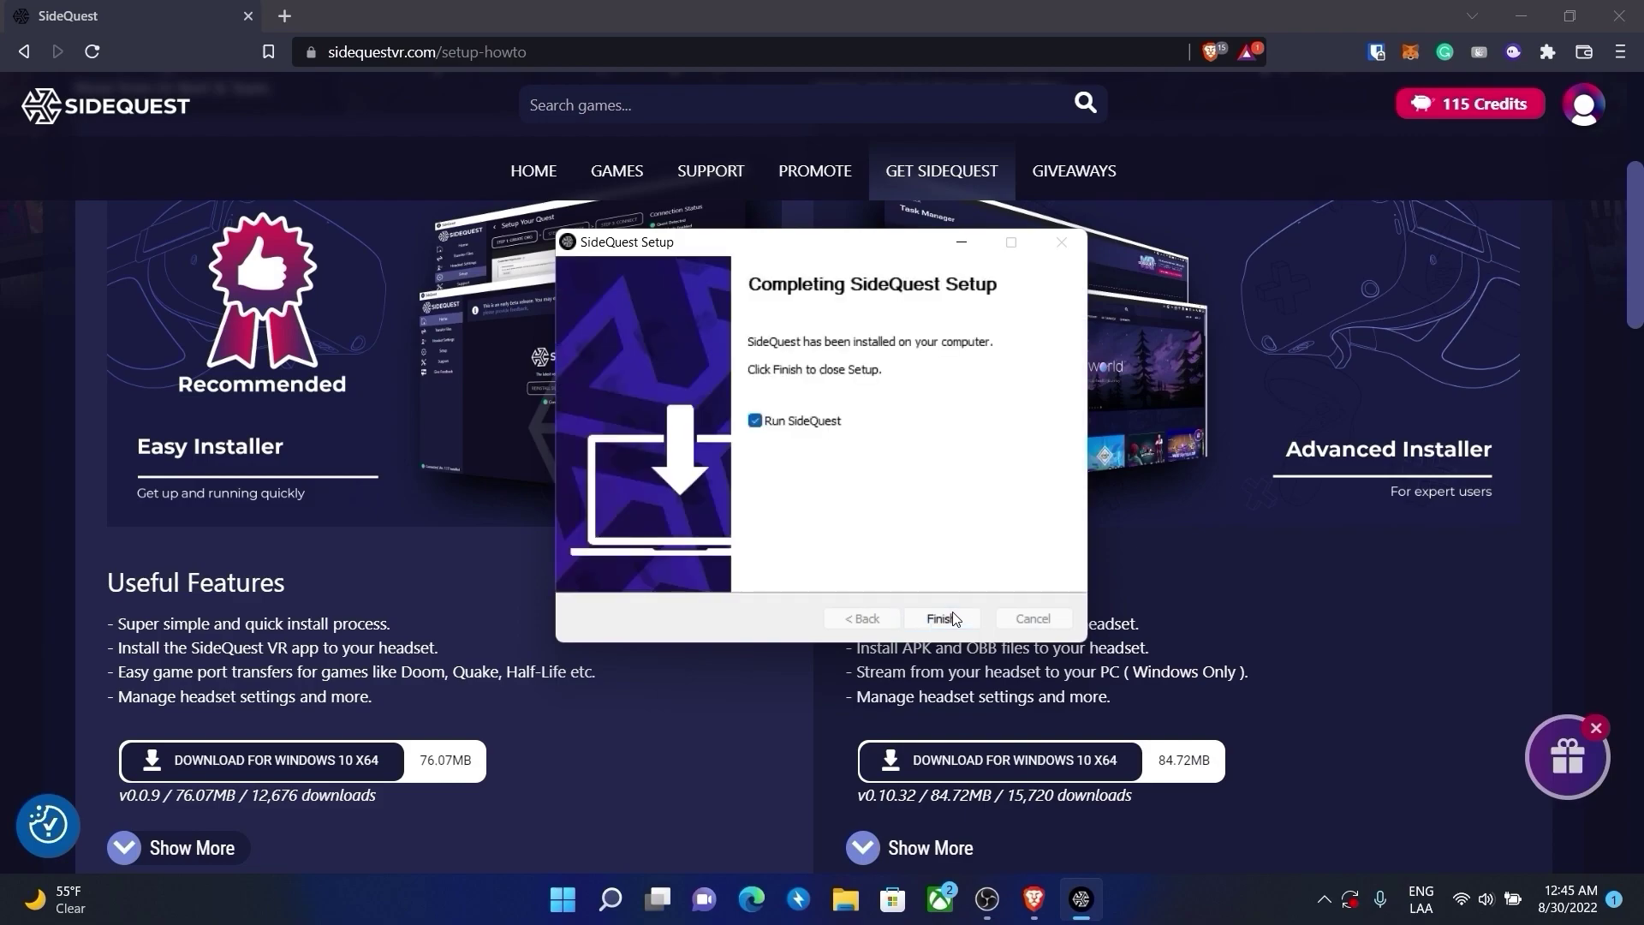
left_click(953, 613)
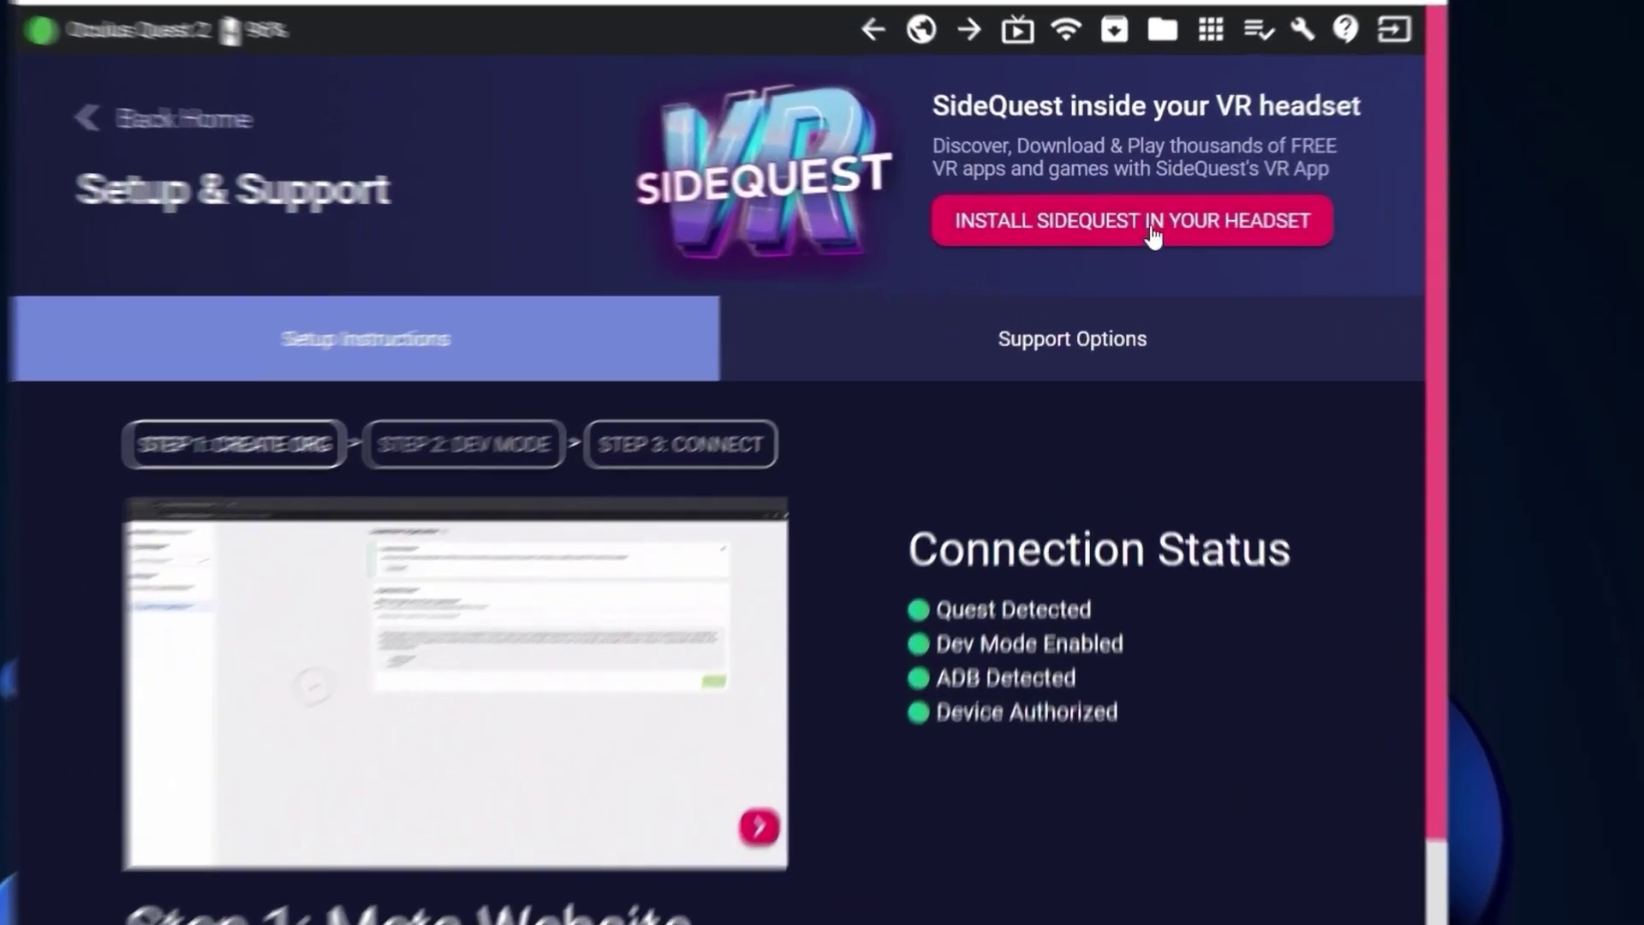
- Install the SideQuest app onto the connected Quest 2 headset
left_click(1137, 215)
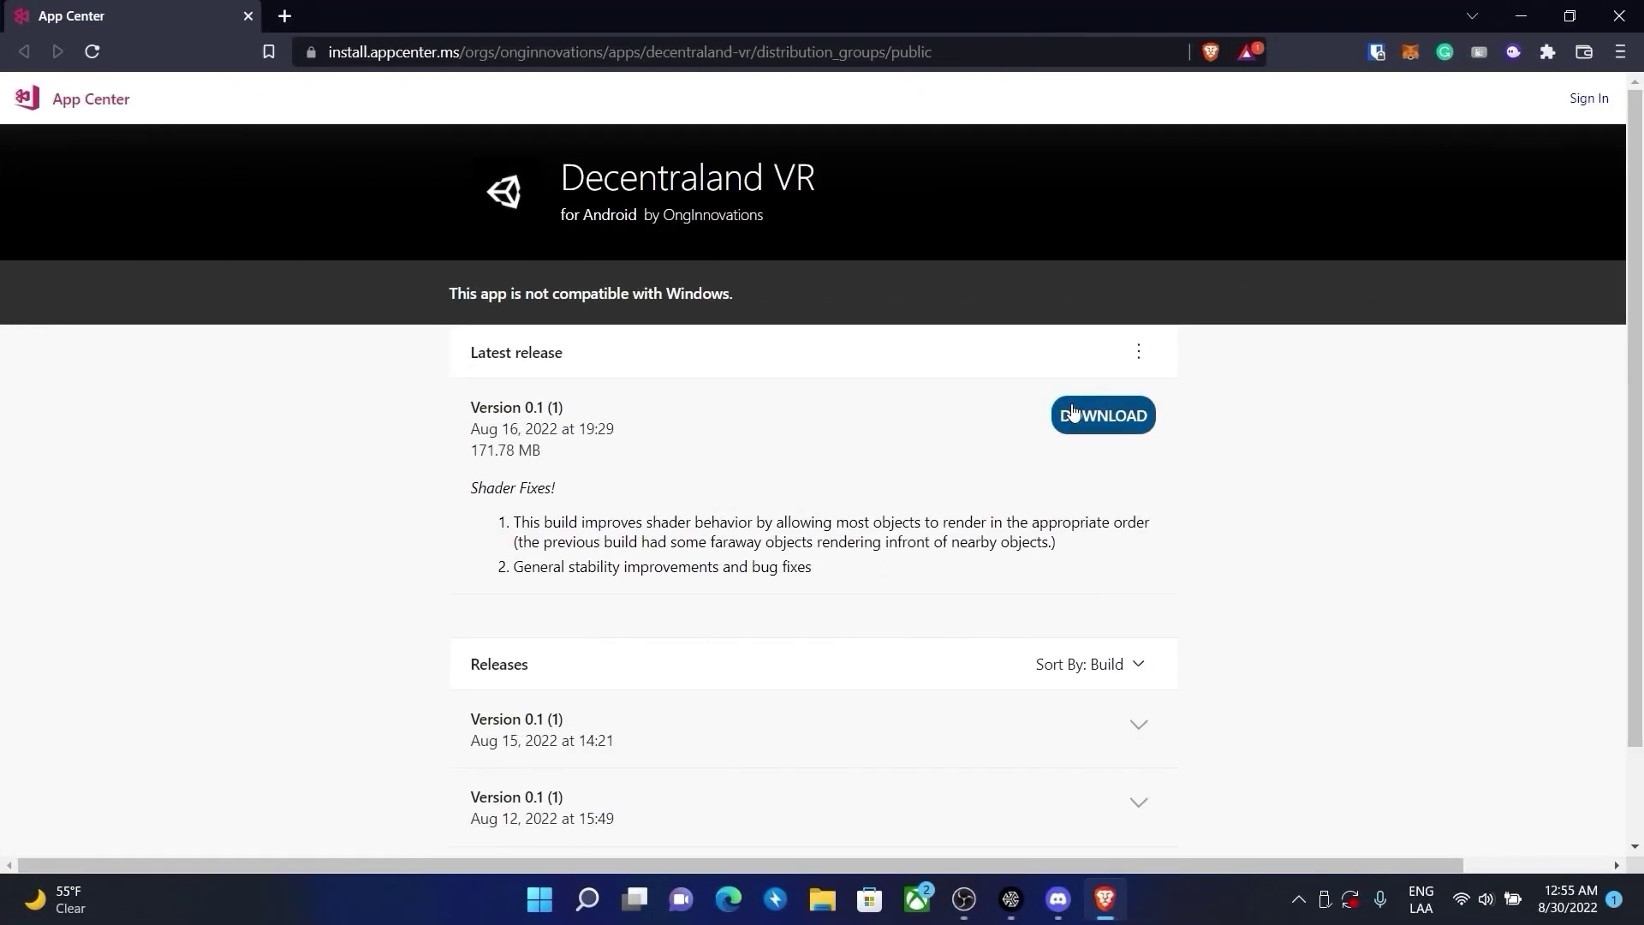
- Download the Decentraland VR APK, DCLOculus.apk, and save it to the Desktop
left_click(1072, 412)
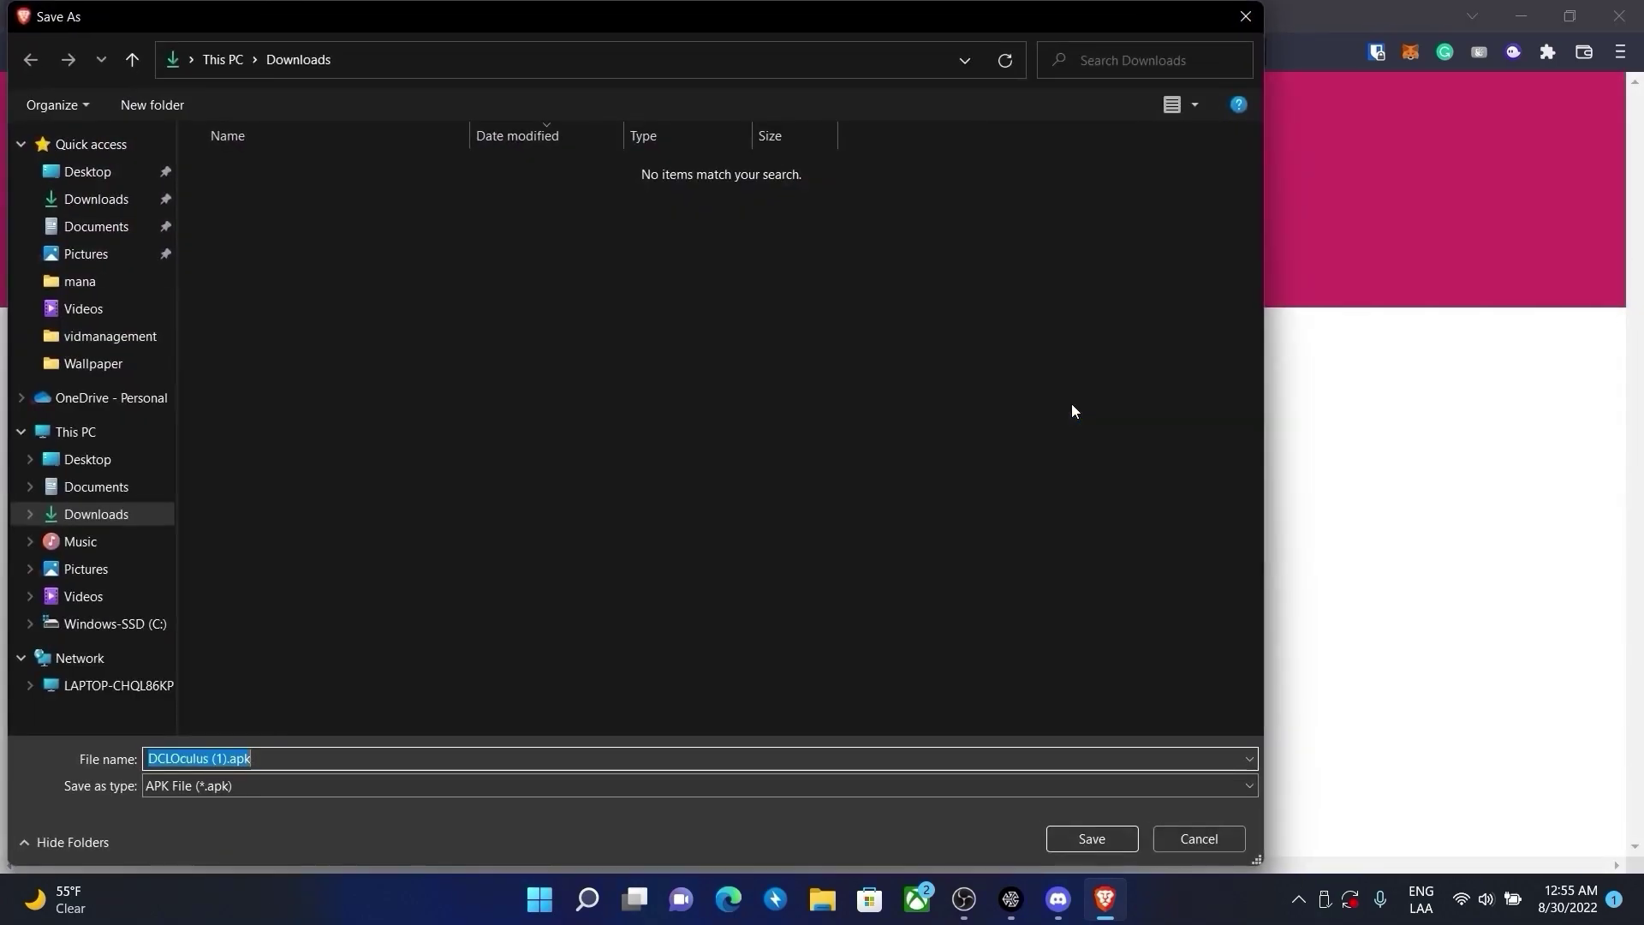
left_click(85, 174)
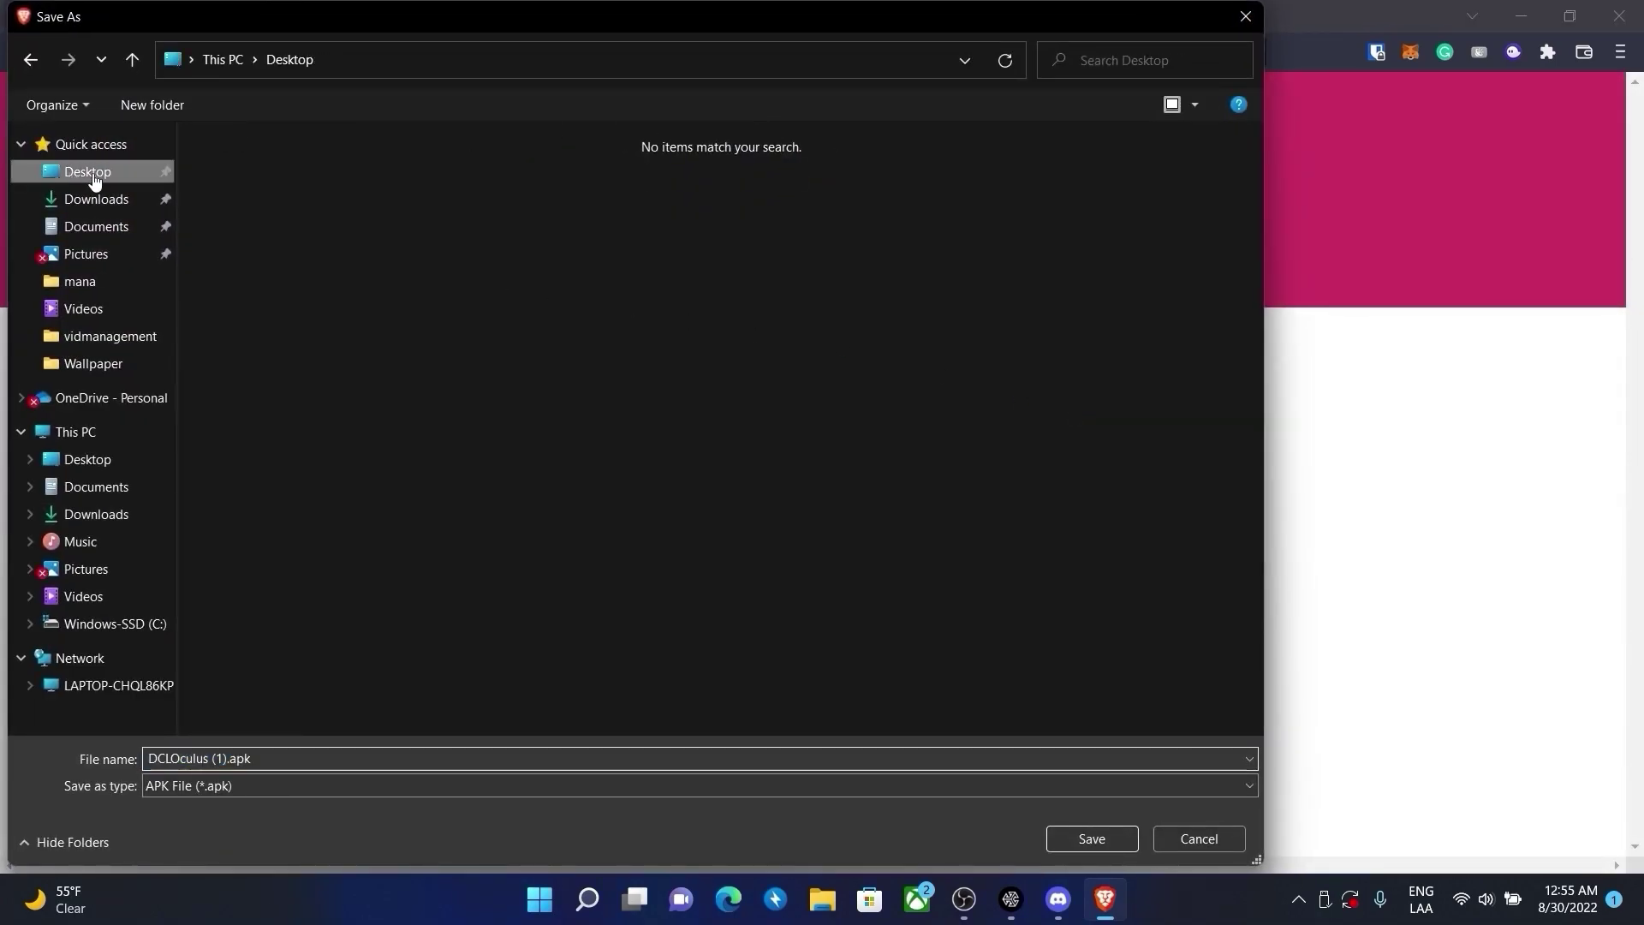
left_click(1091, 839)
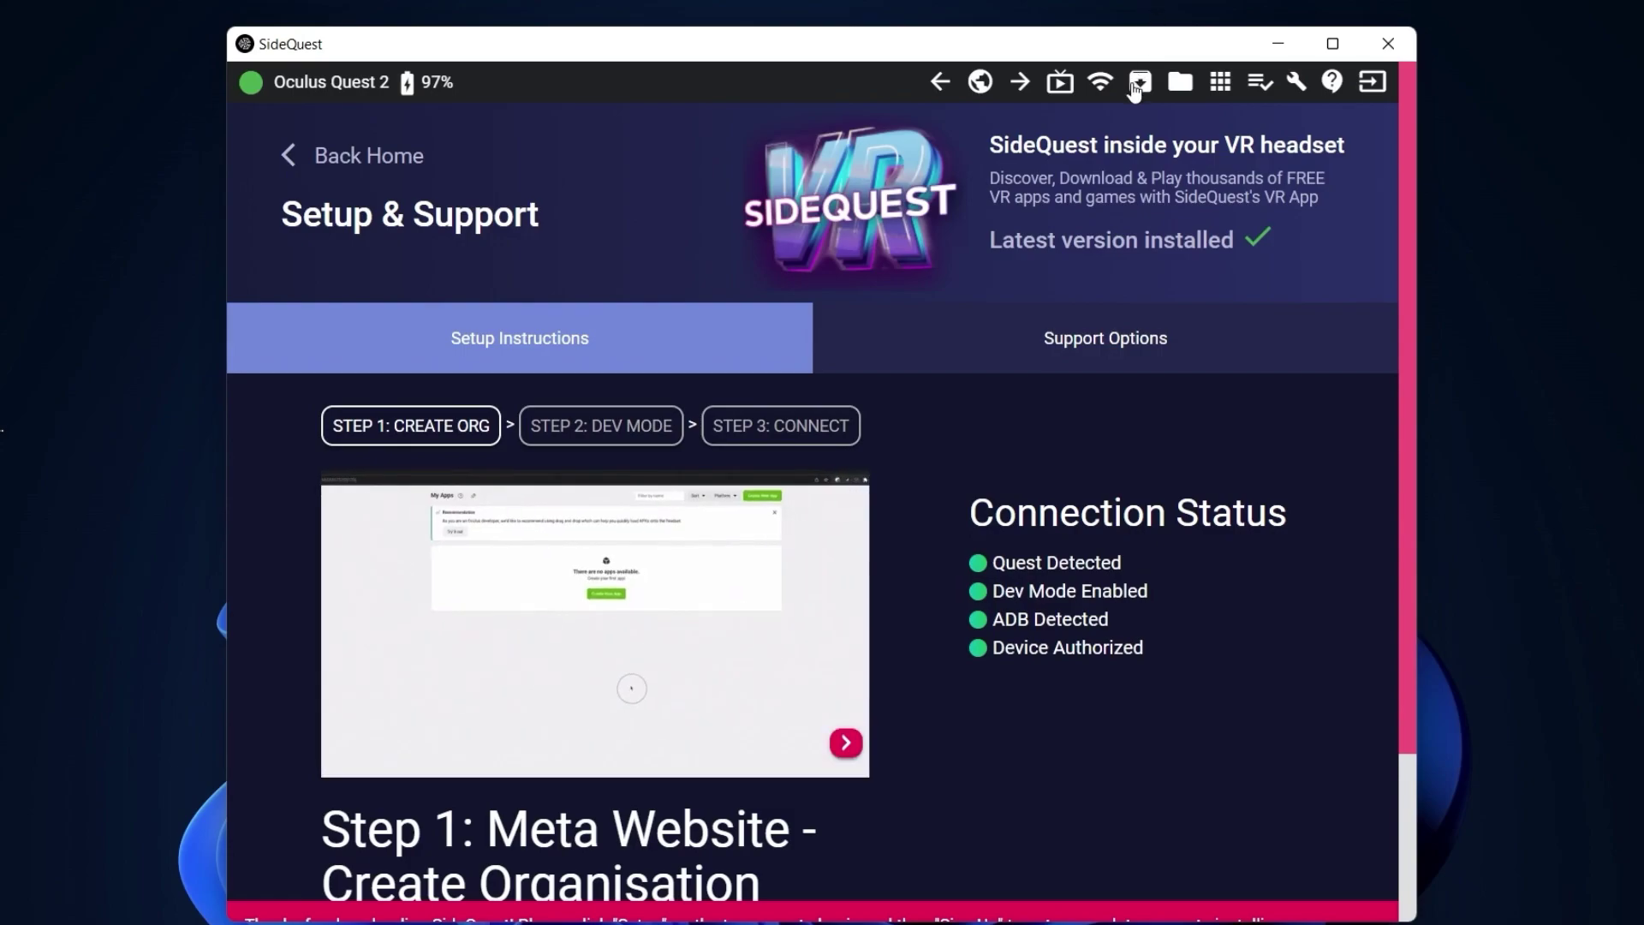
- Install DCLOculus.apk from the Desktop onto the headset via SideQuest's Install APK
left_click(1136, 85)
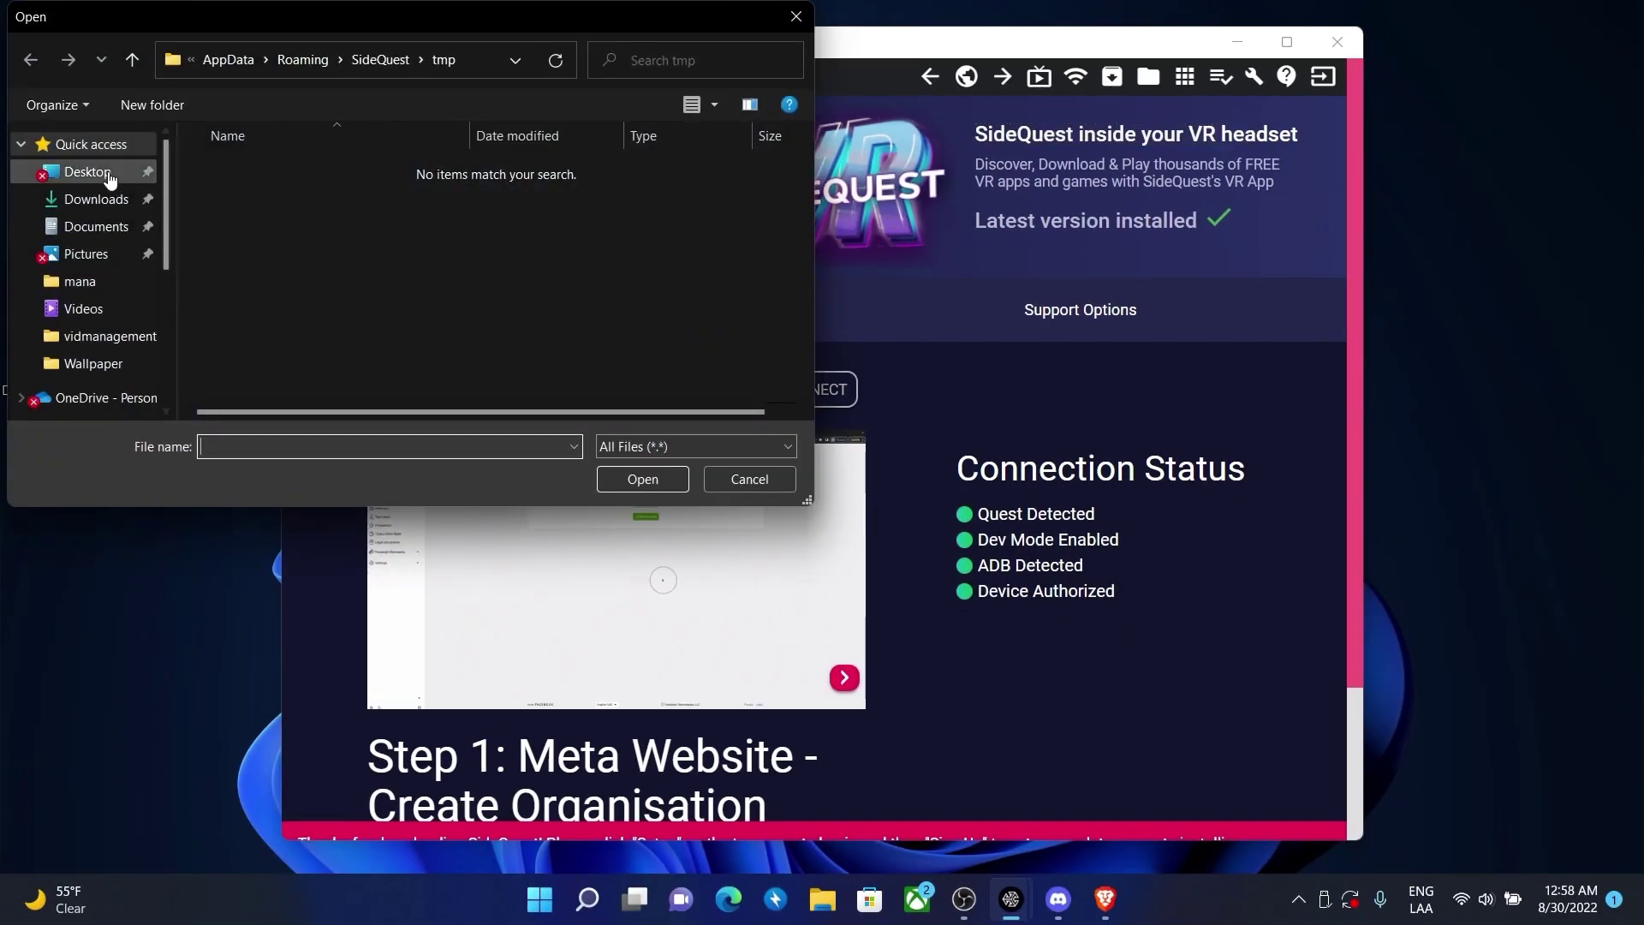
left_click(109, 177)
double_click(245, 187)
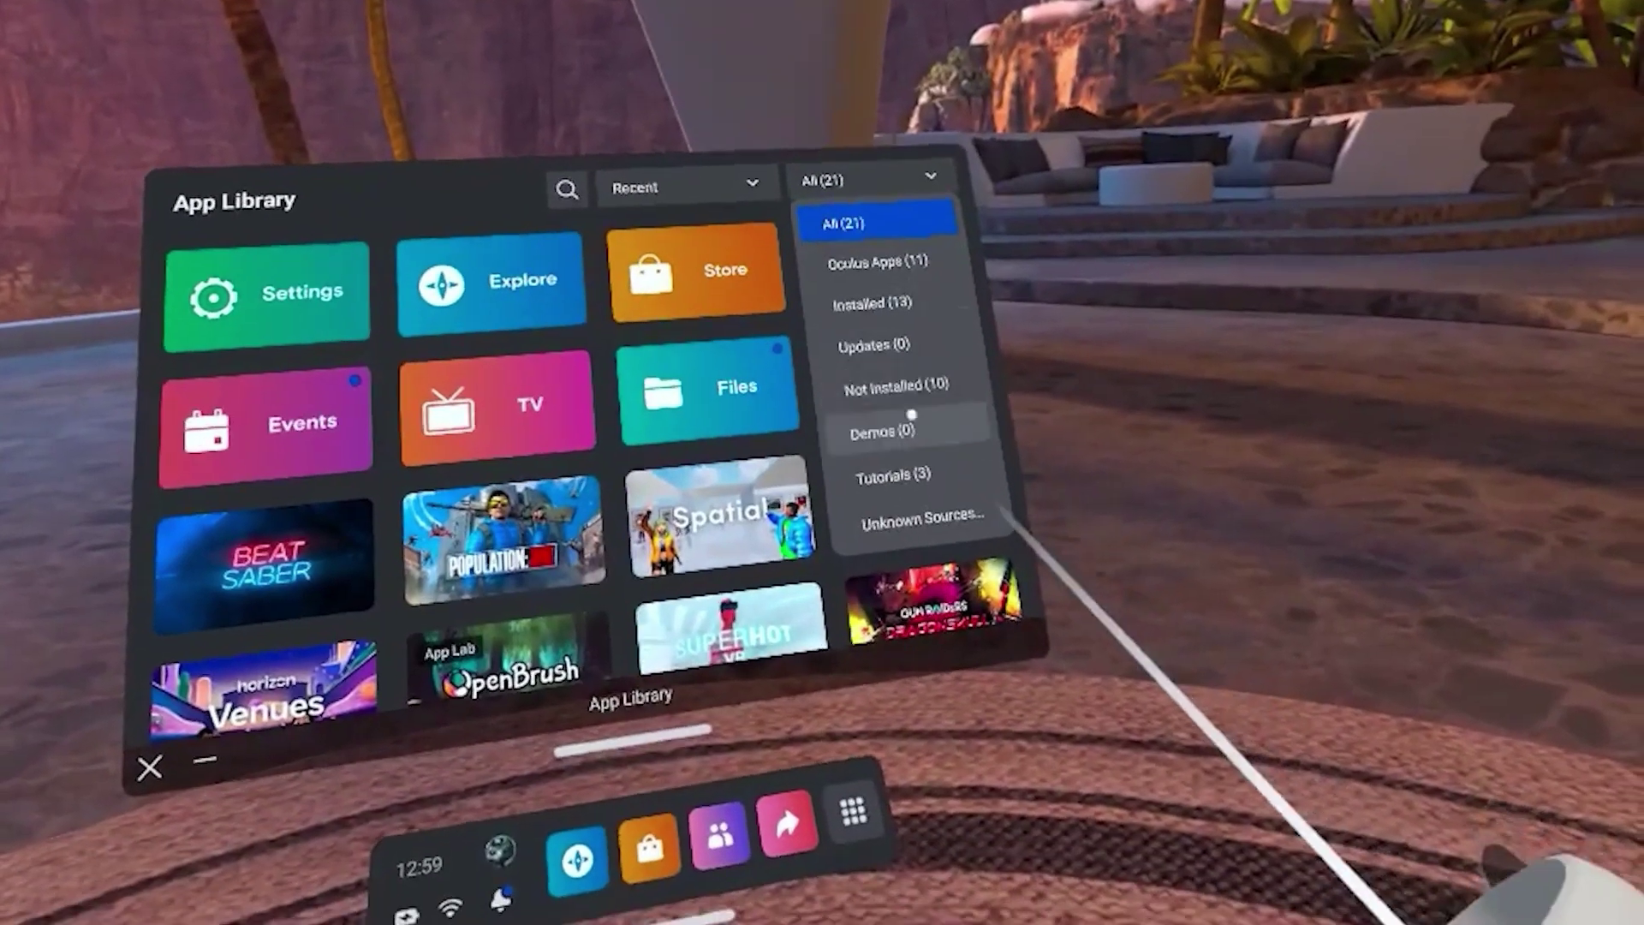
- Filter the App Library to Unknown Sources and launch DecentralandVR
left_click(922, 516)
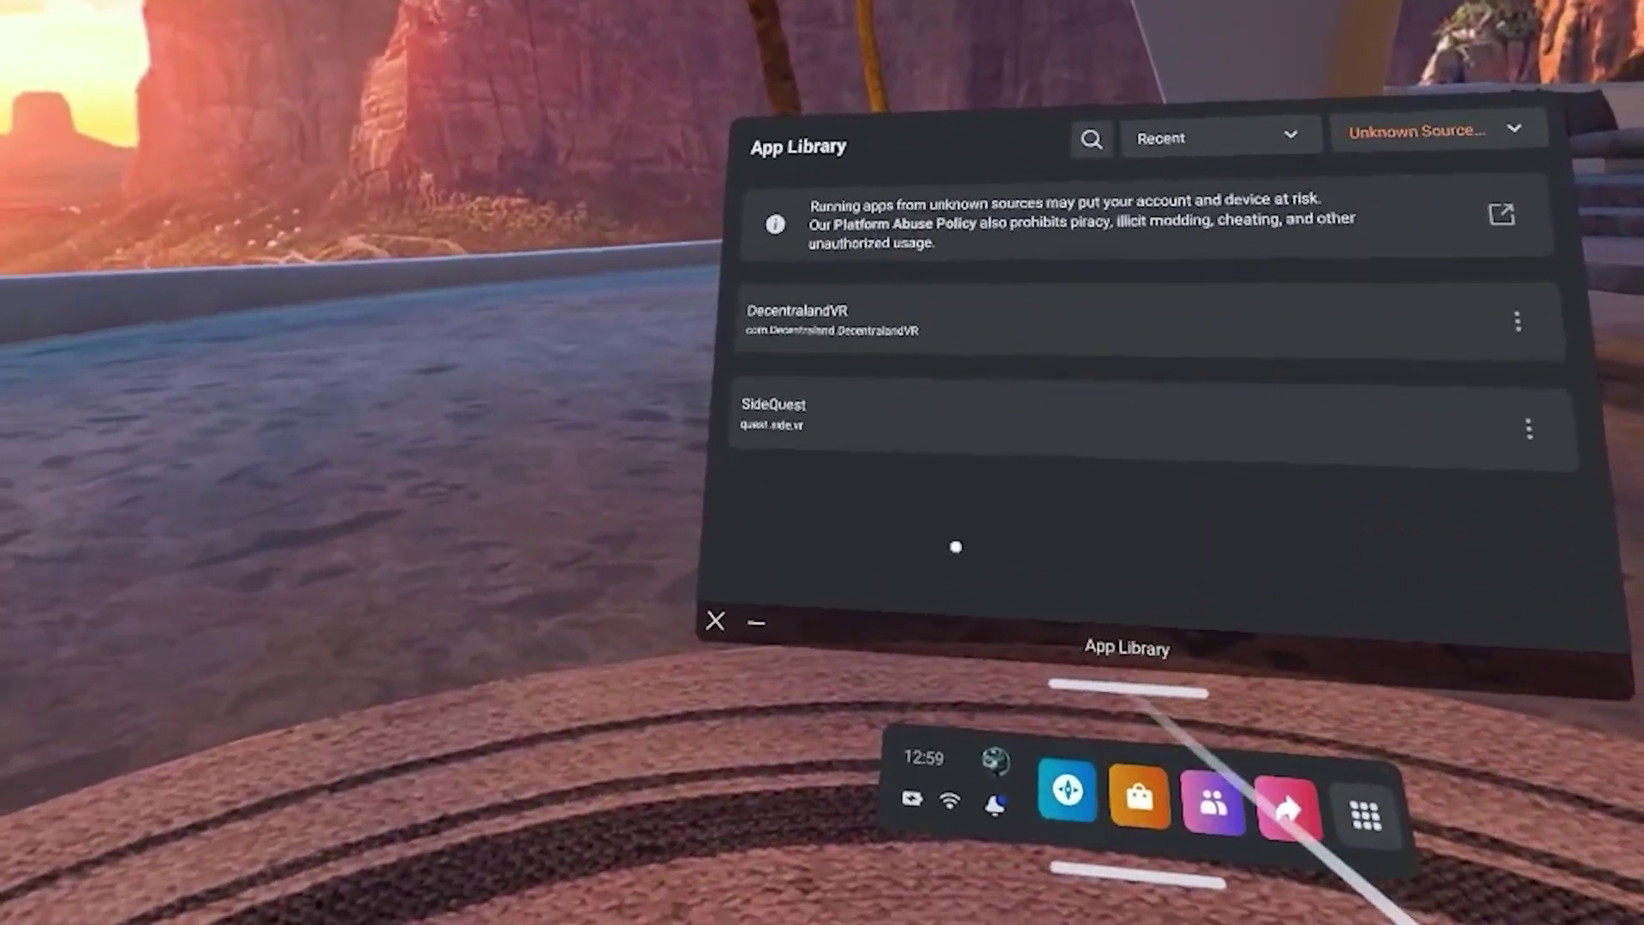
left_click(792, 315)
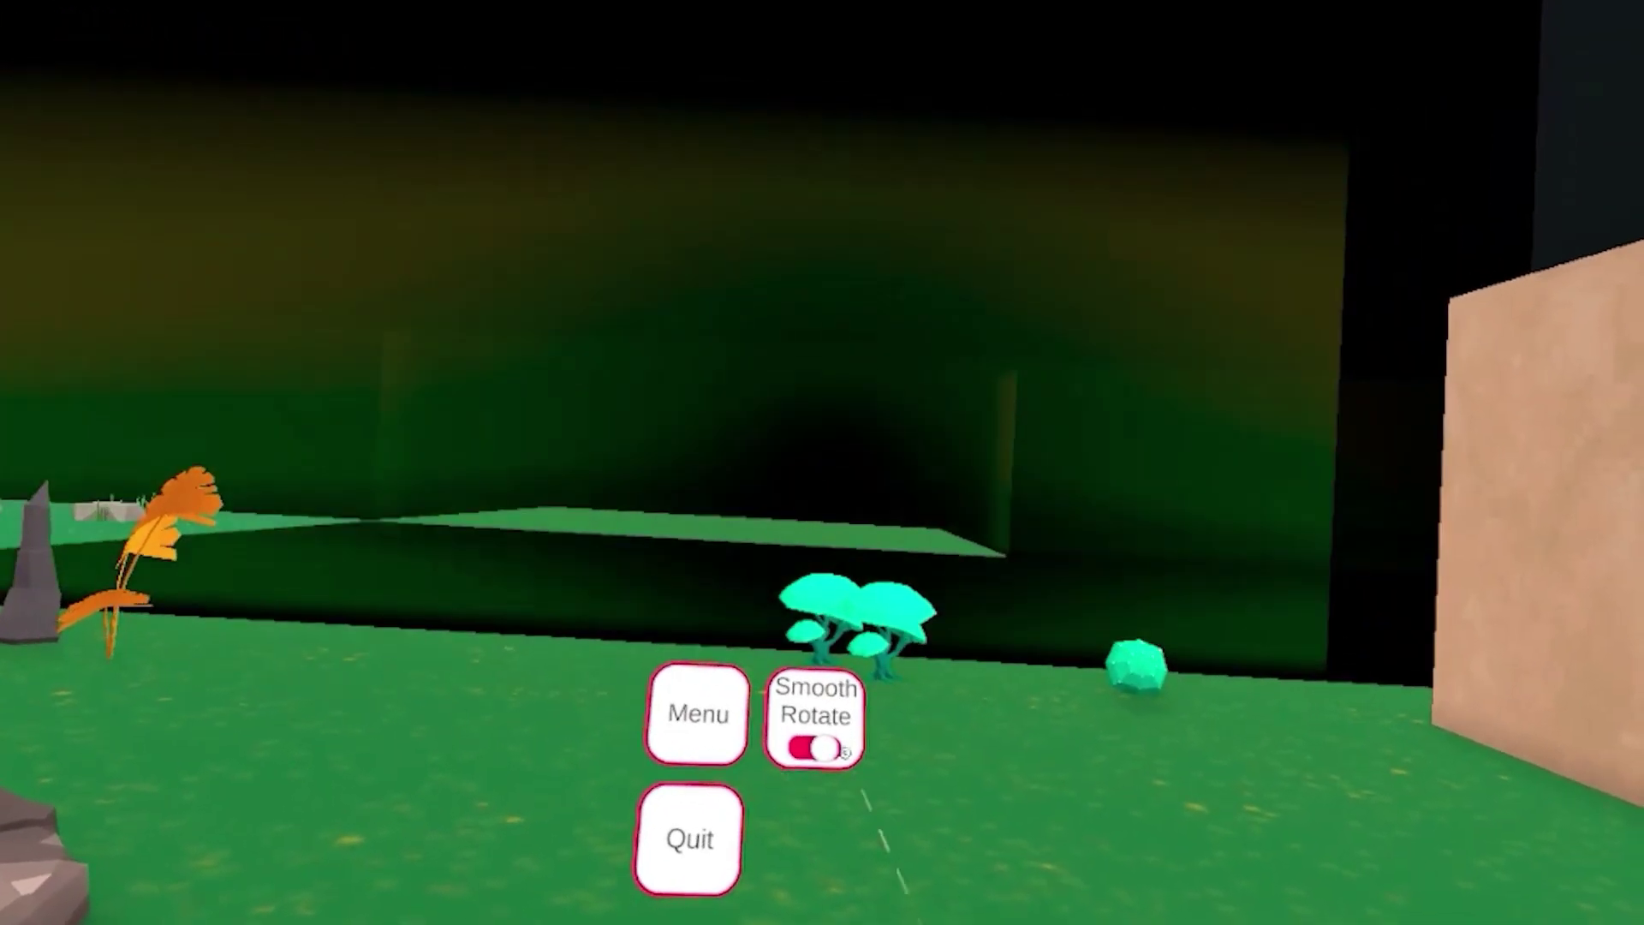
- Switch the Smooth Rotate toggle off in the wrist menu
left_click(815, 747)
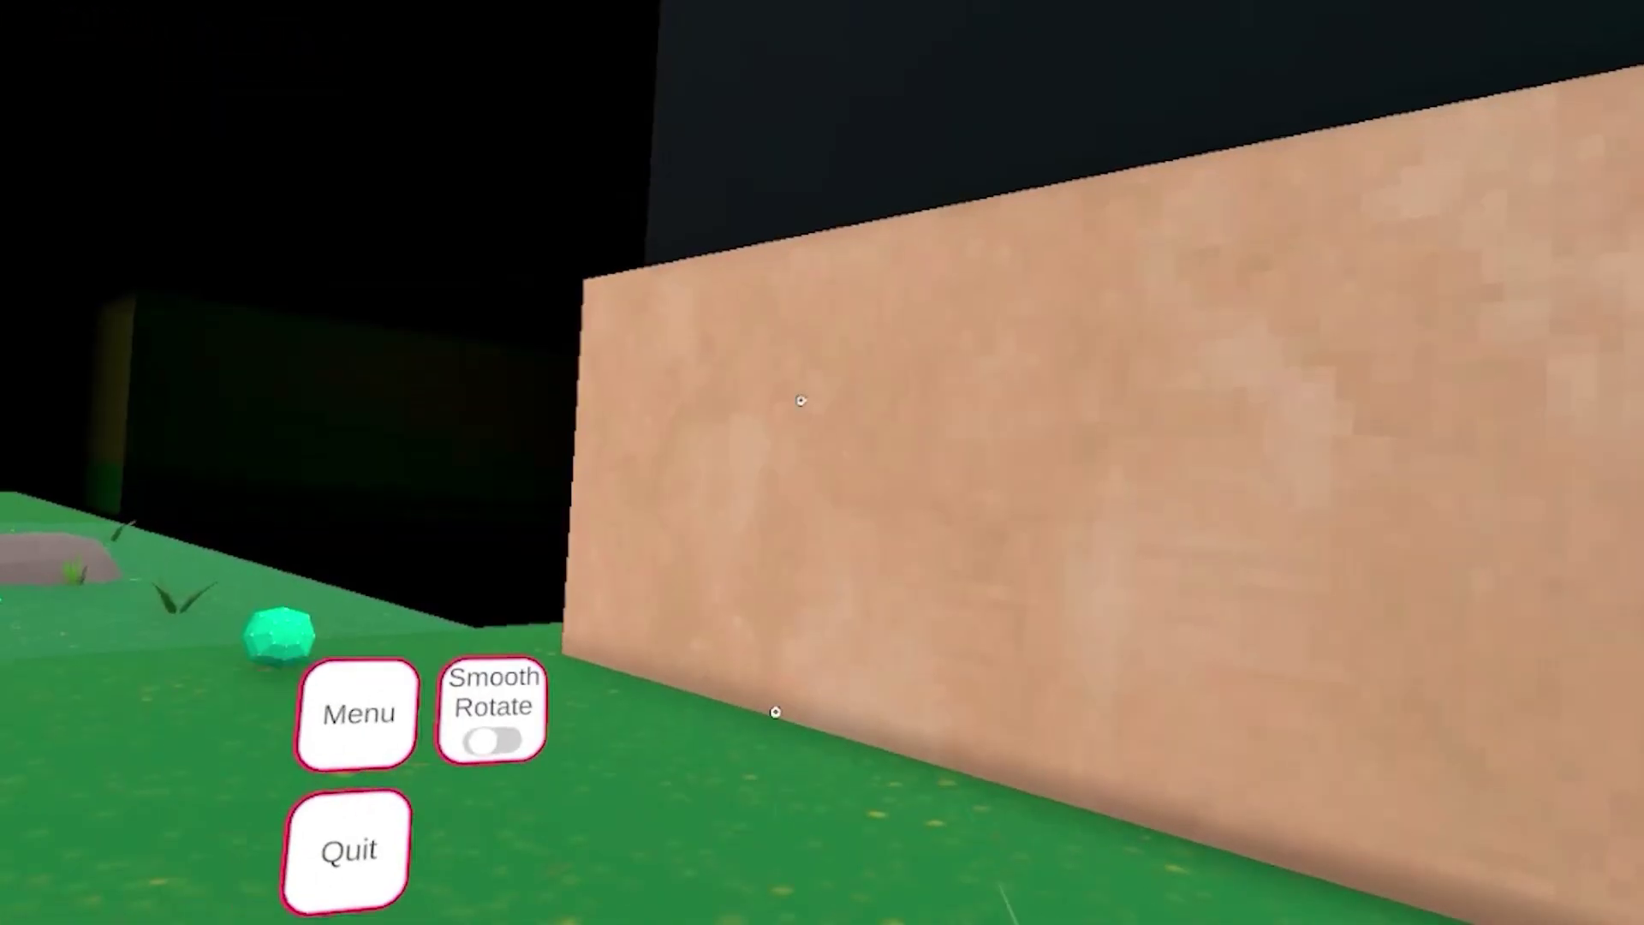